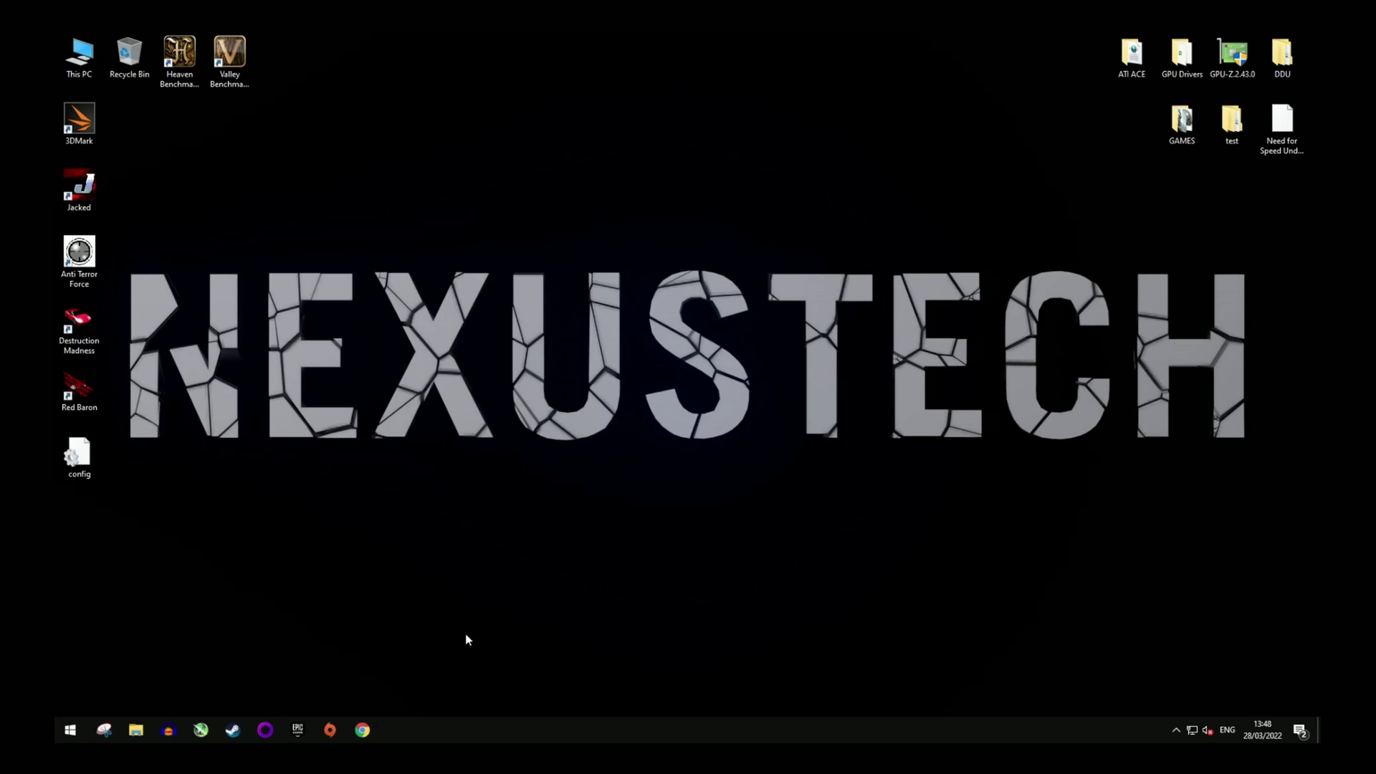
Step: Search Google for 'hd 4870 drivers' and open AMD's Drivers and Support result
click(360, 734)
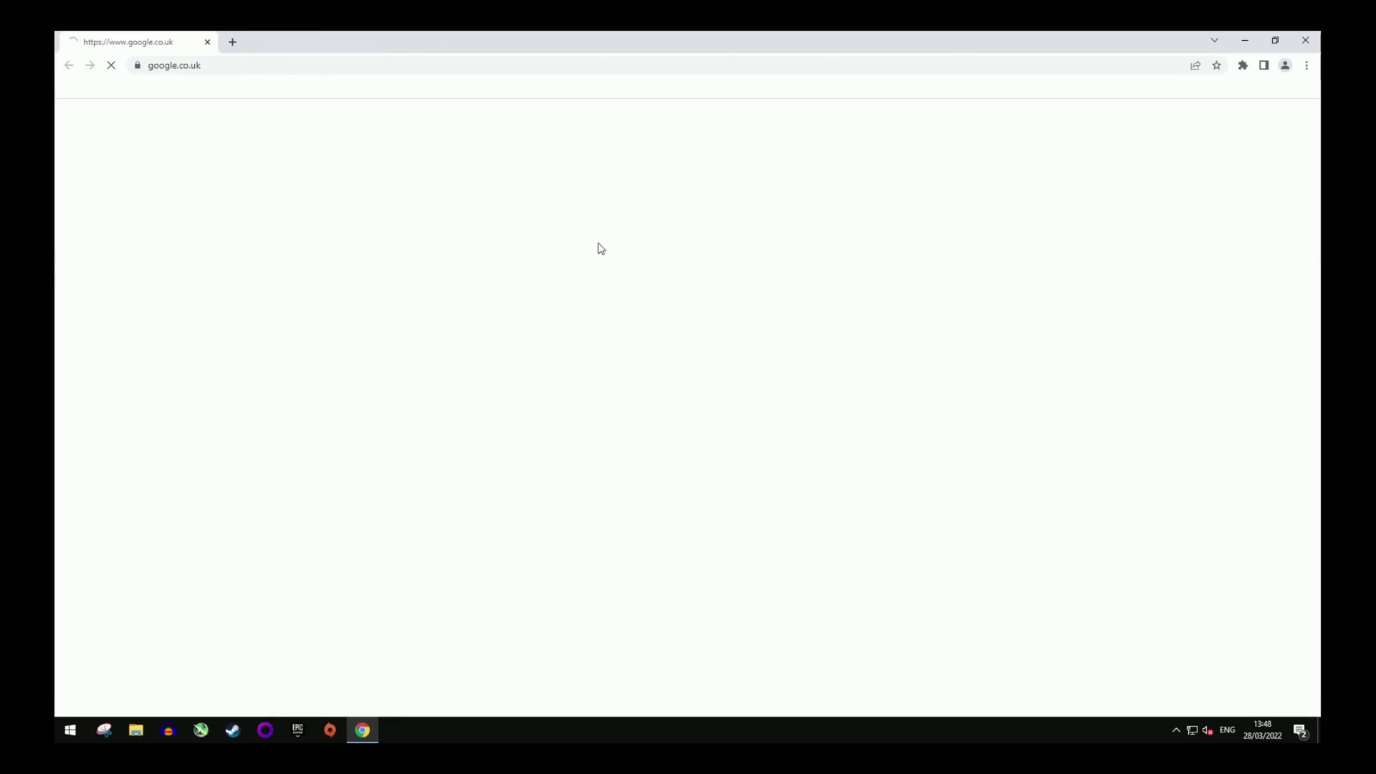
text(hd 4870 drivers)
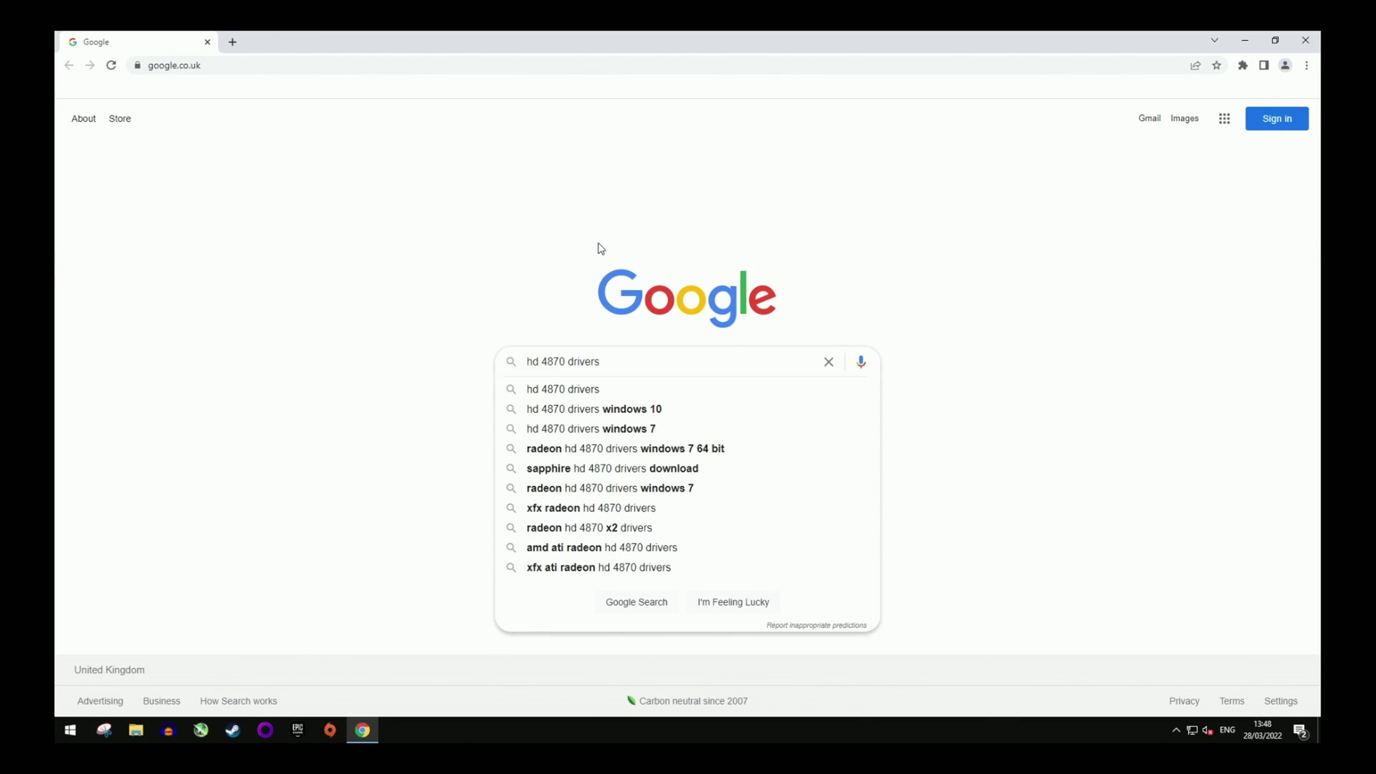
key(Return)
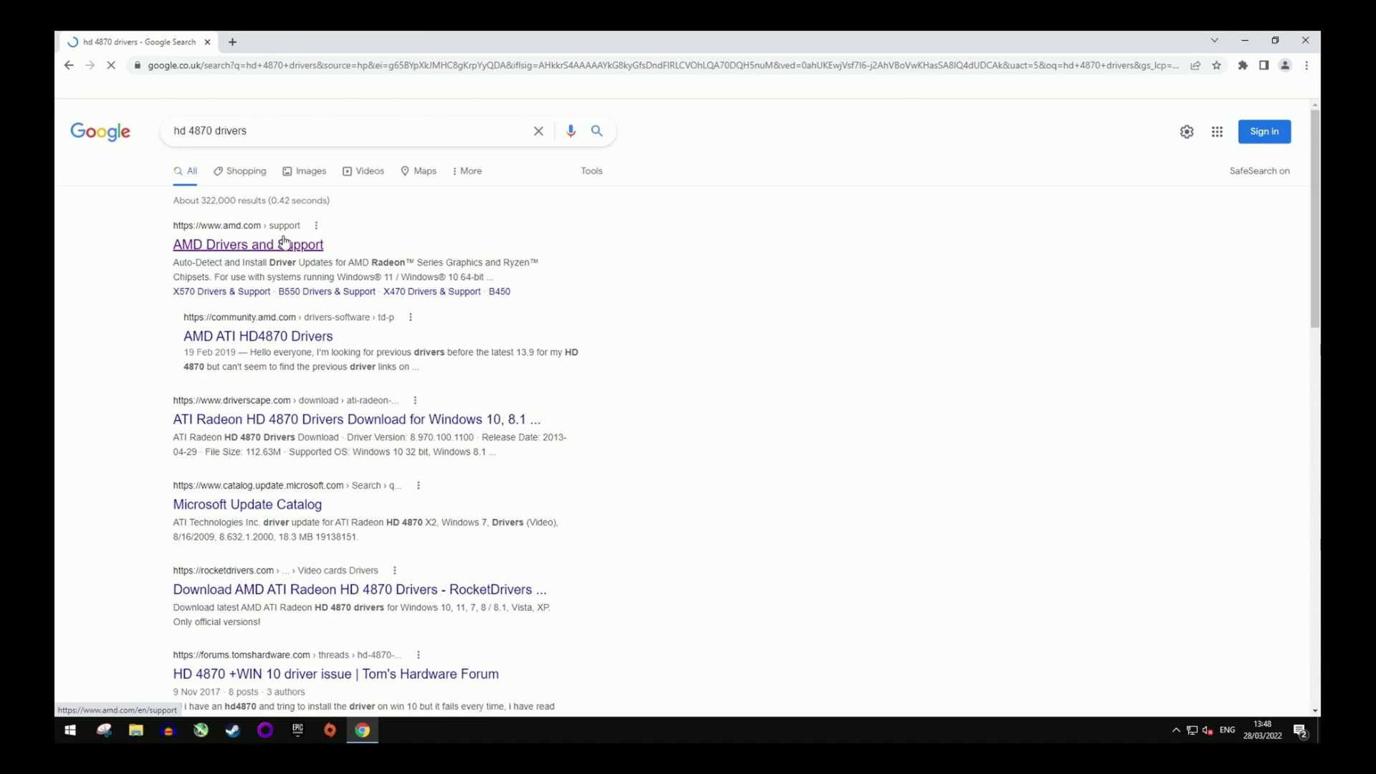
click(283, 245)
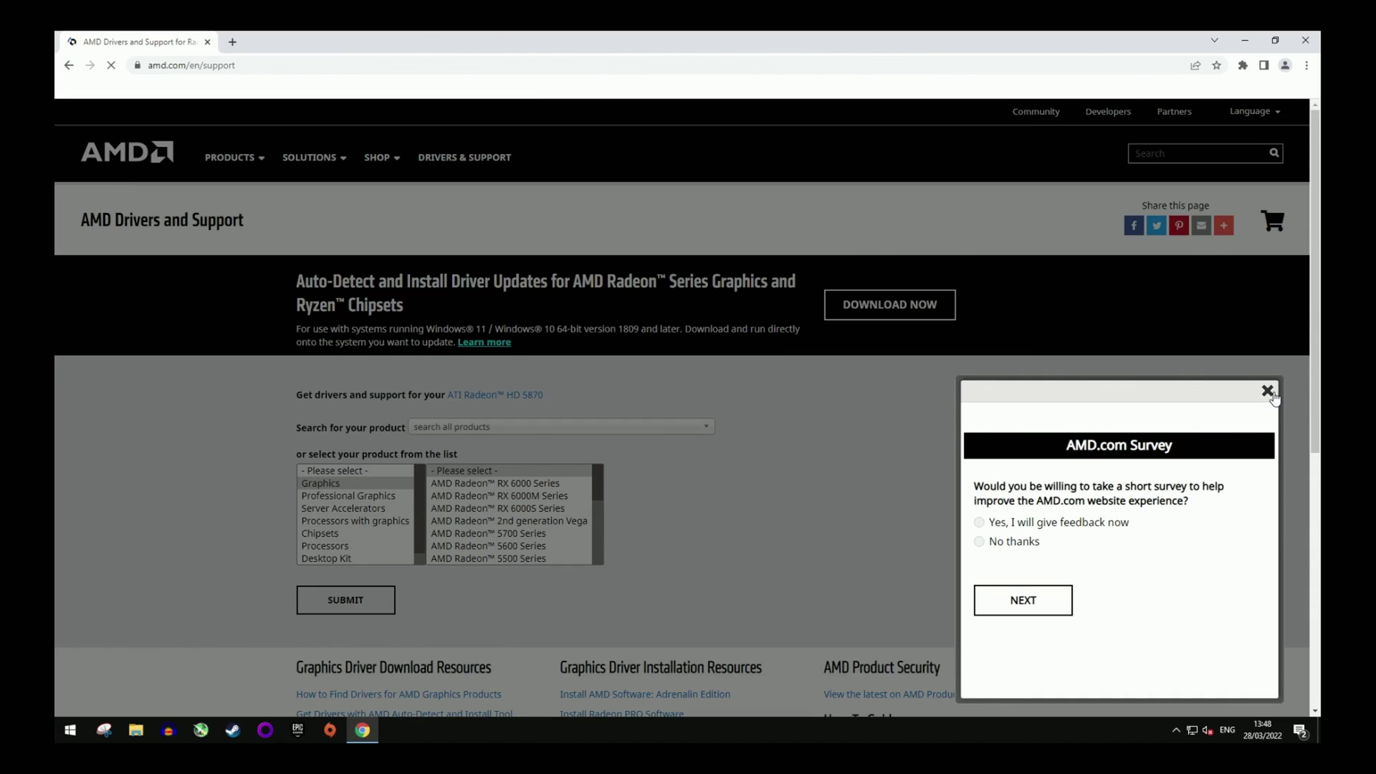
Step: Dismiss the survey and submit Graphics > AMD Radeon HD > HD 4000 Series > HD 4870
click(1270, 395)
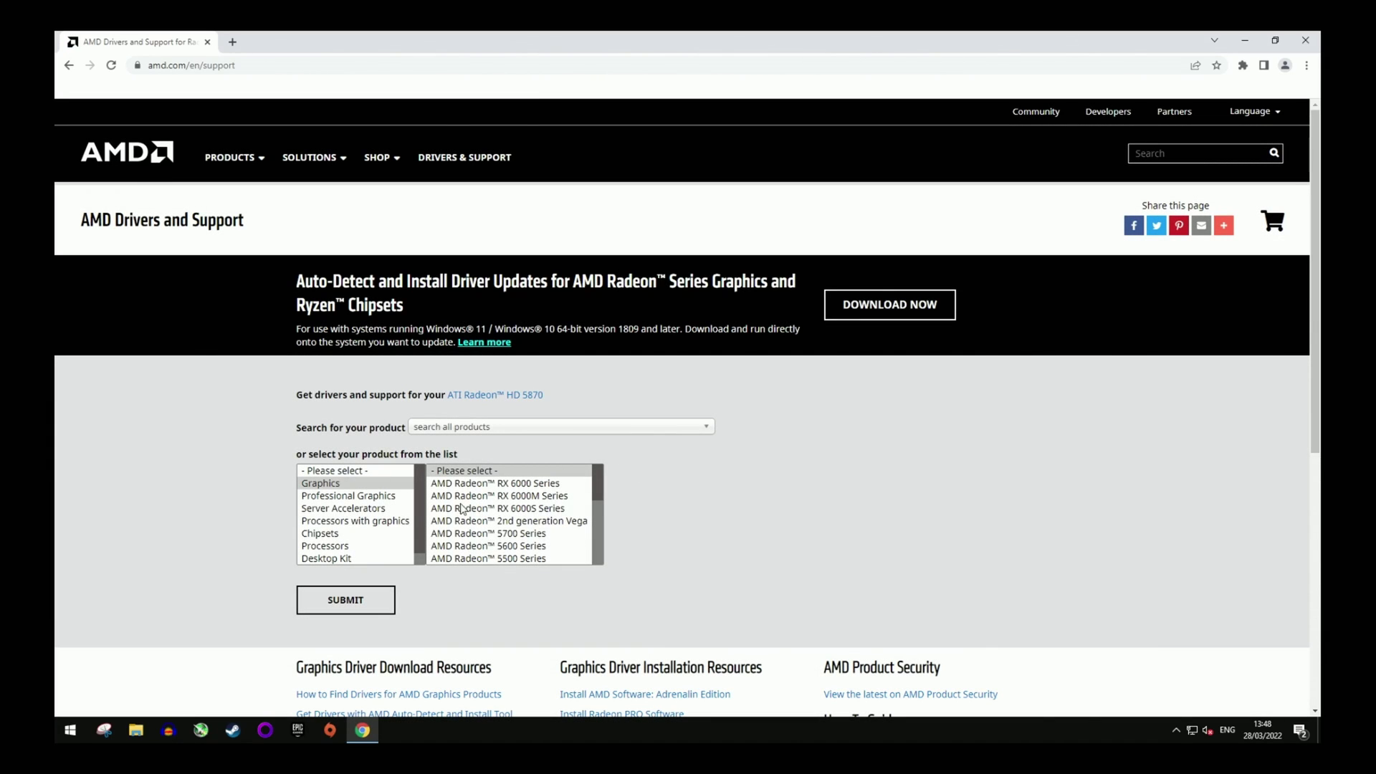
scroll(494, 520, down, 5)
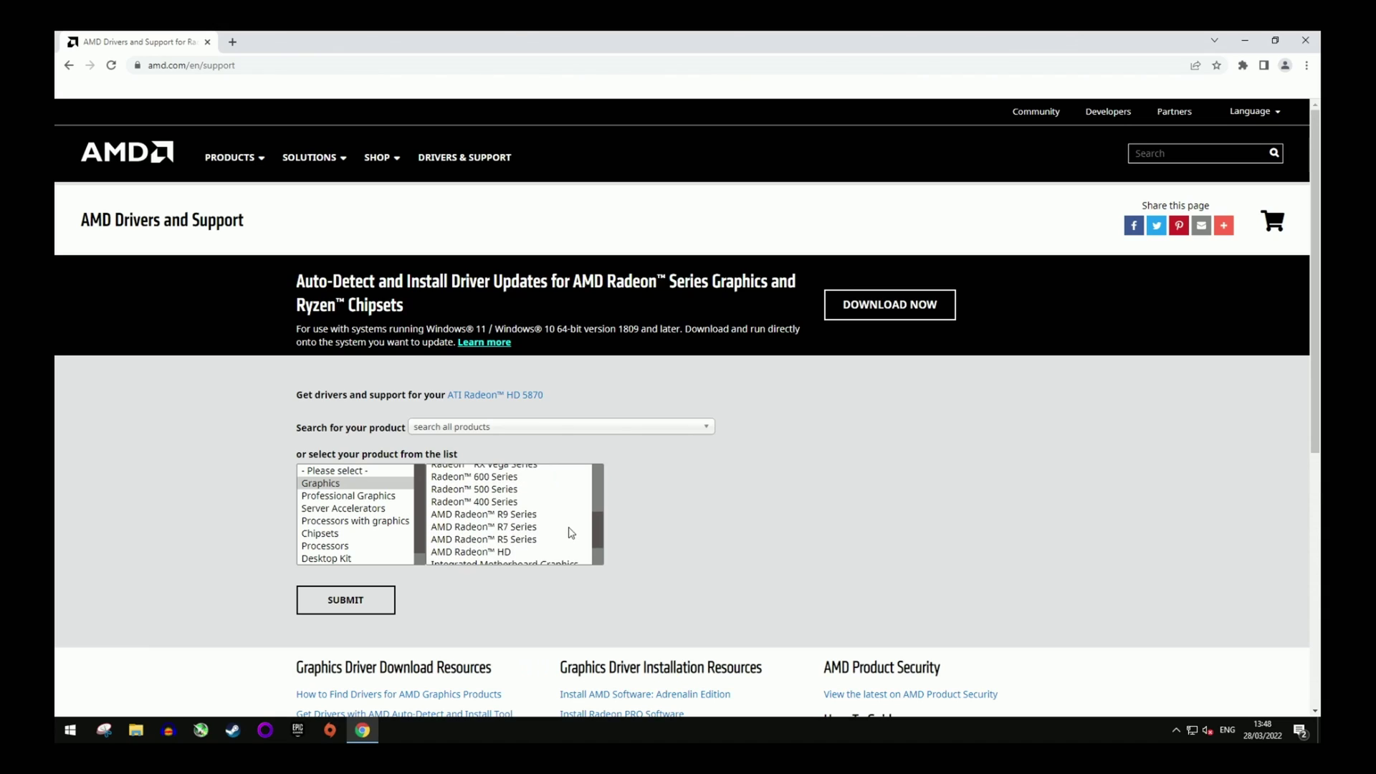
click(500, 552)
scroll(688, 530, down, 3)
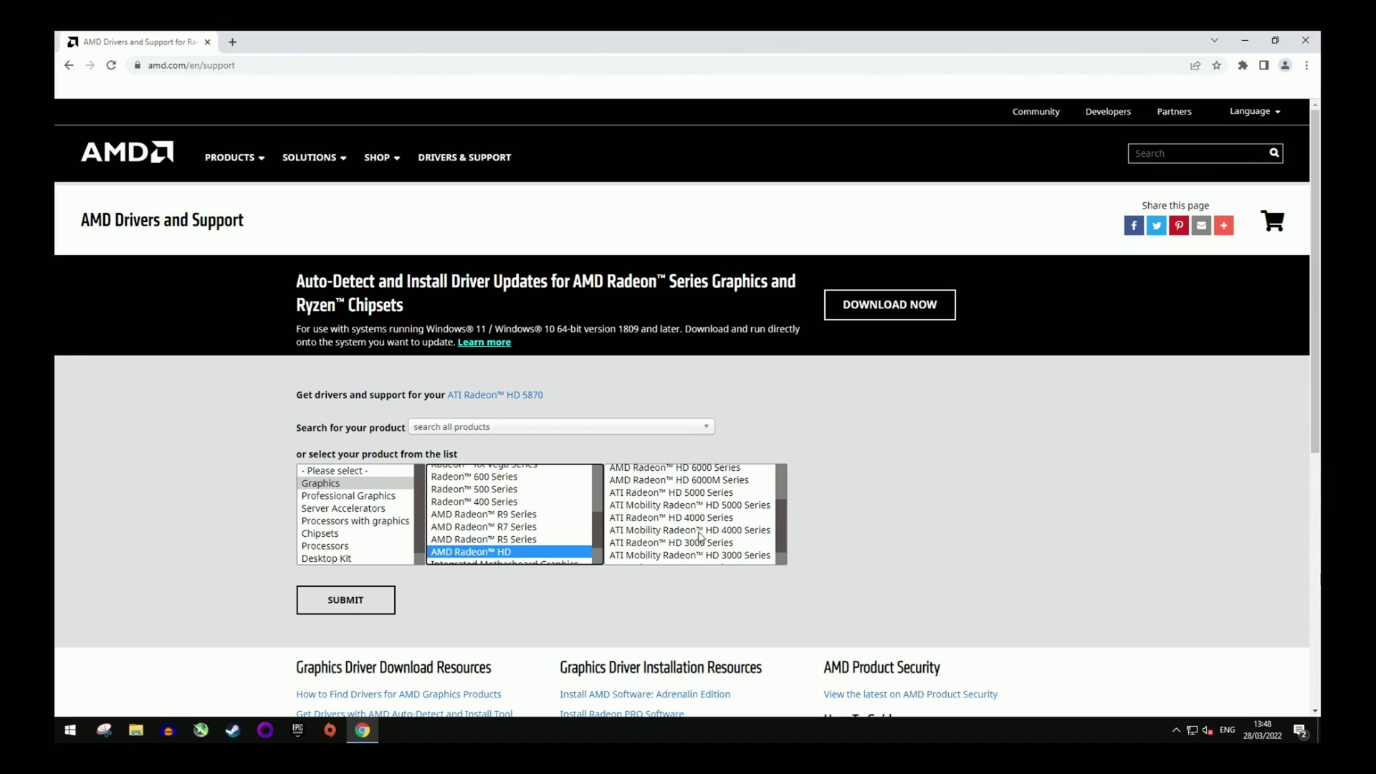
click(699, 517)
click(860, 508)
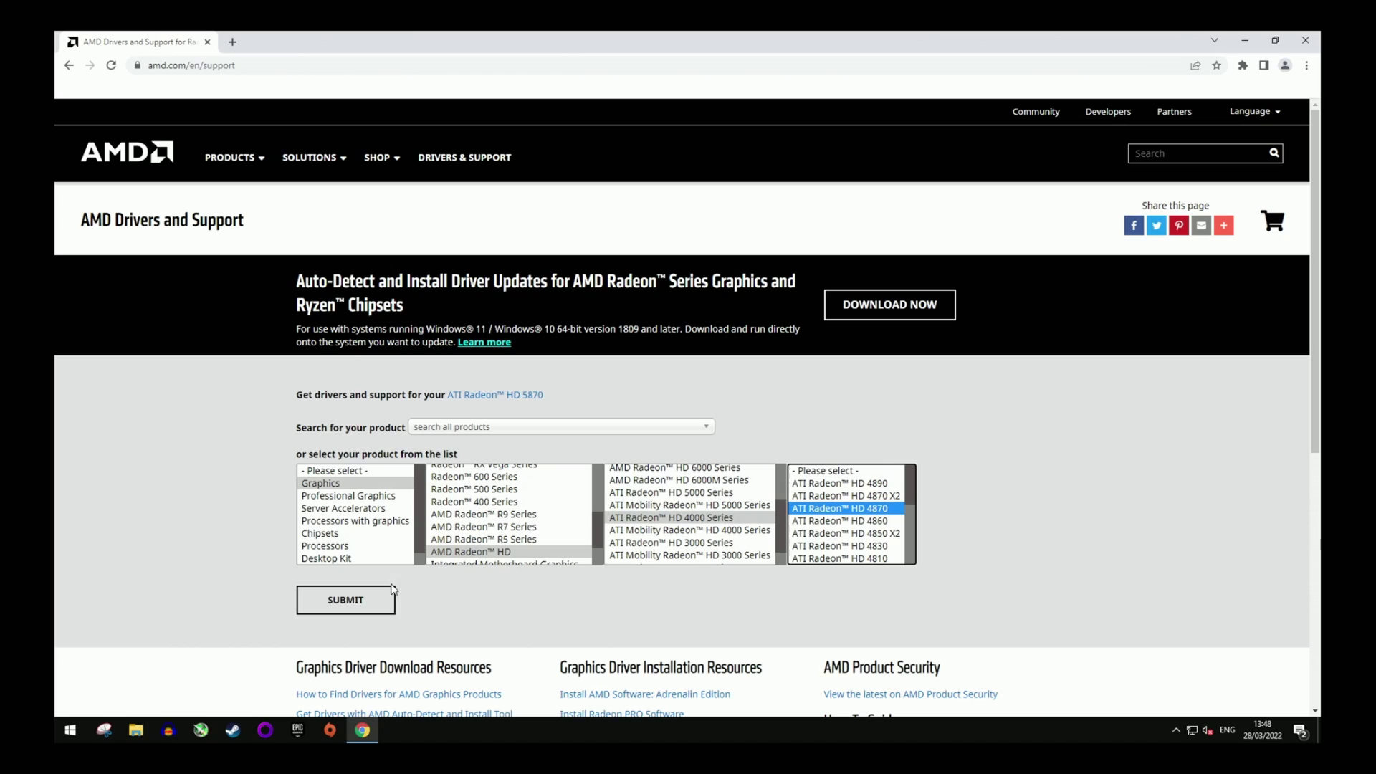
click(375, 607)
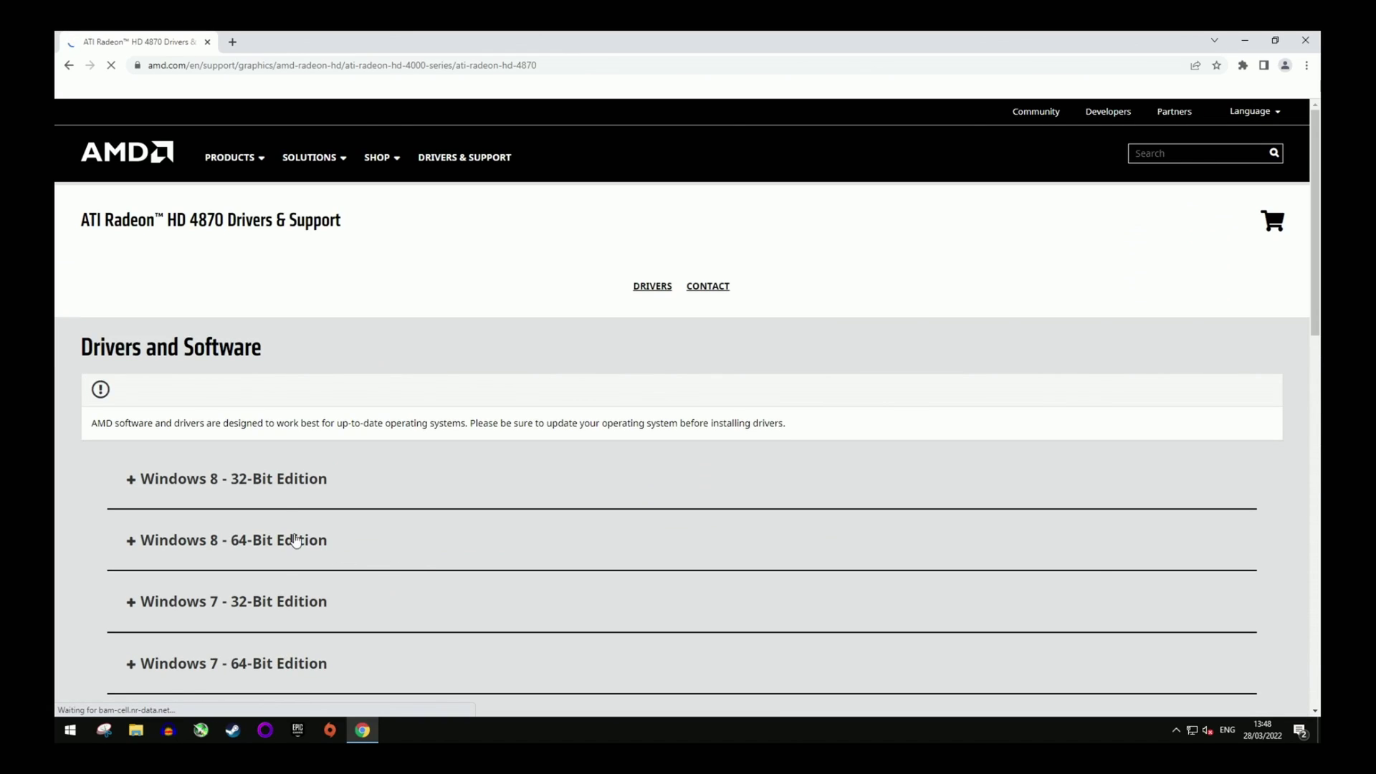
Step: Download Catalyst Software Suite 13.1 from the Windows 8 64-Bit Edition section
scroll(320, 440, down, 2)
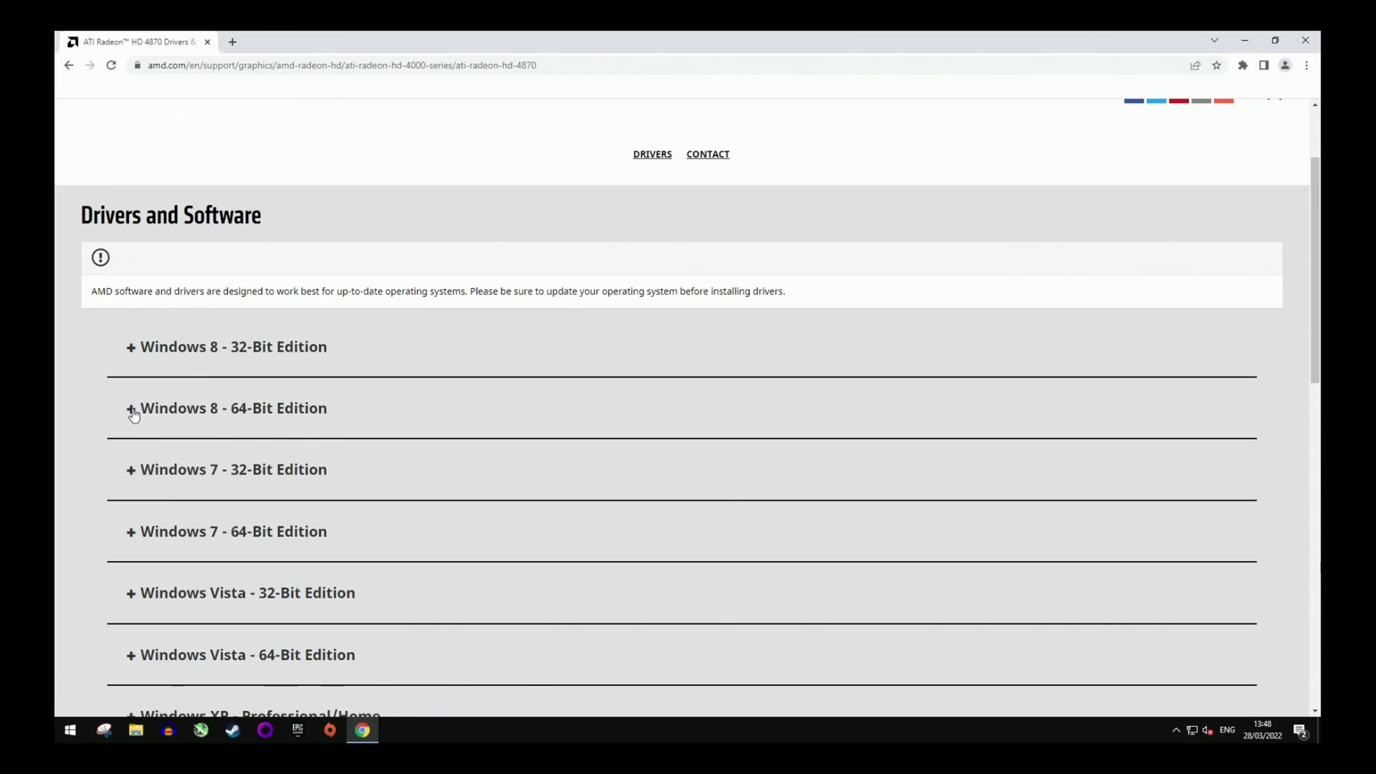
click(133, 415)
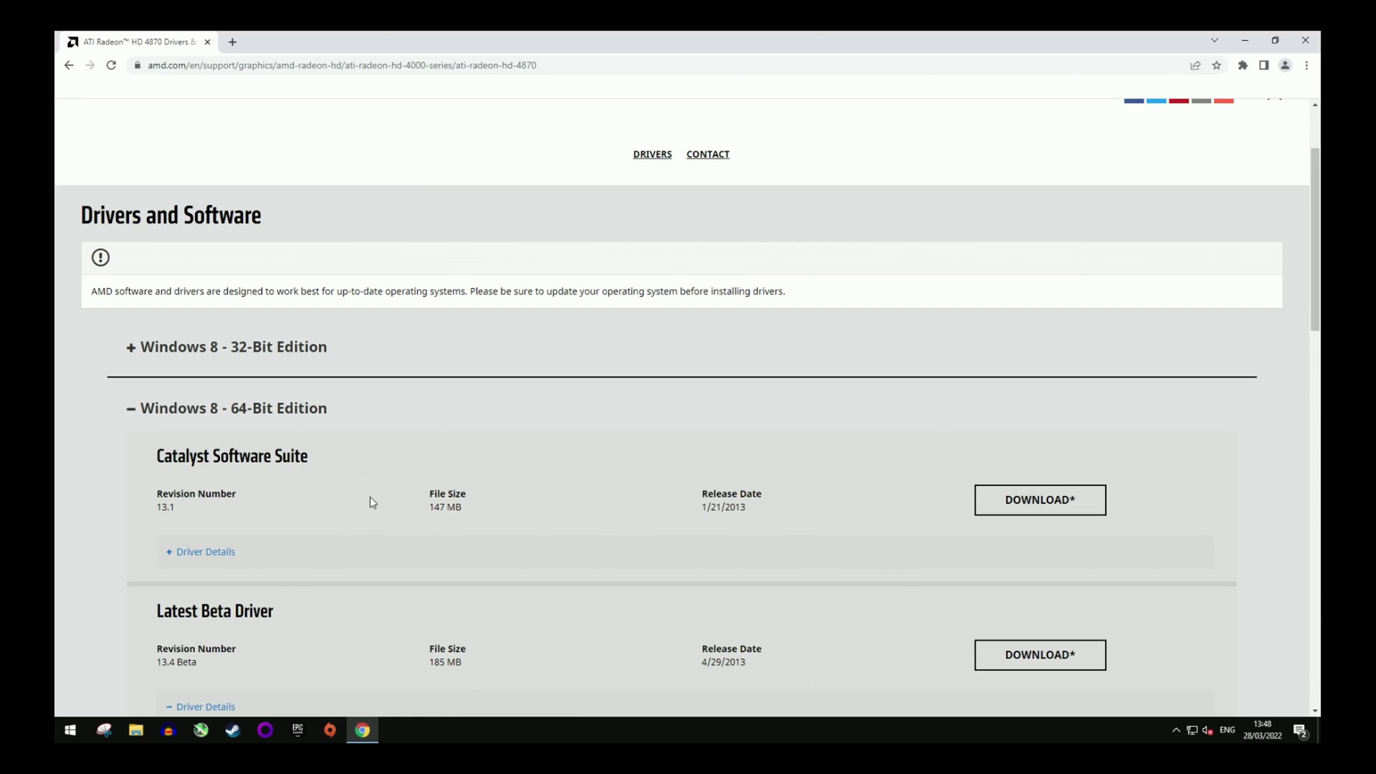
click(1008, 513)
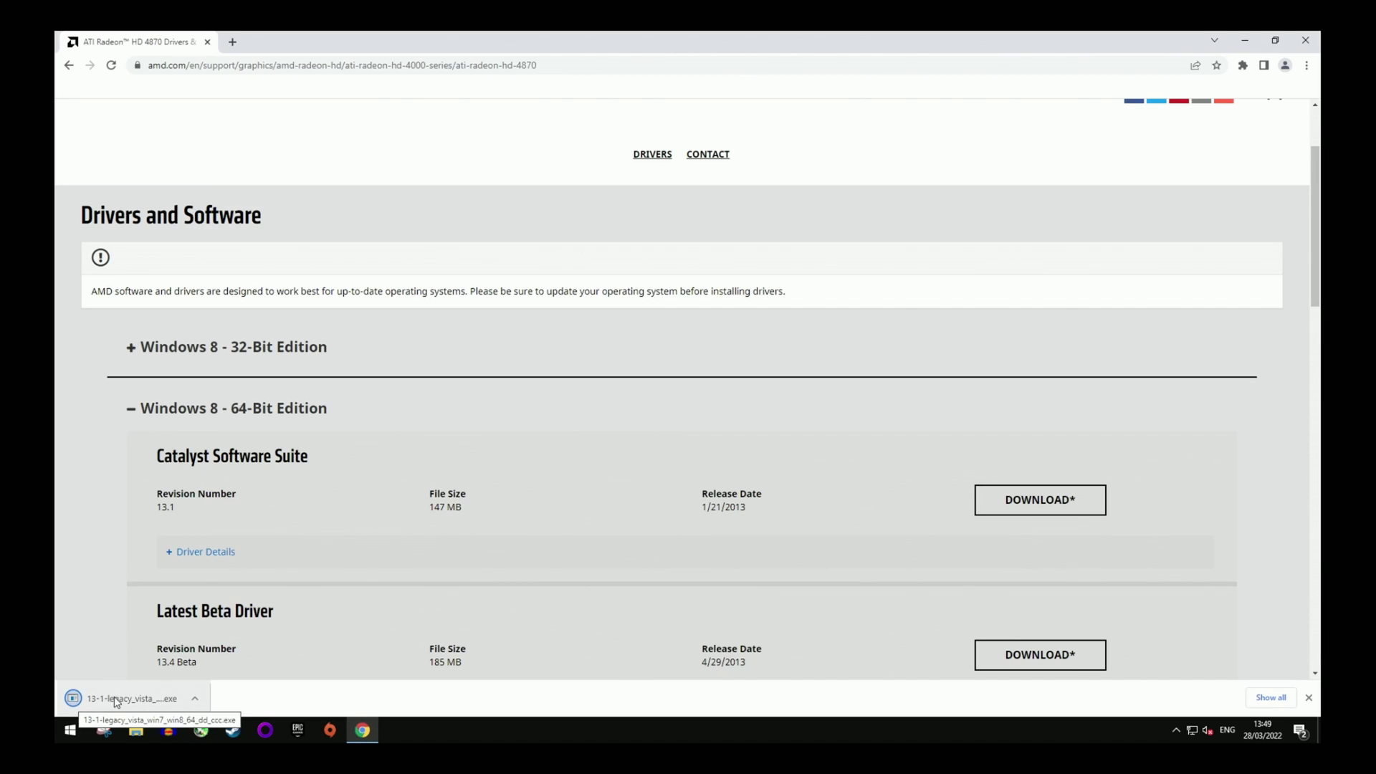
Step: Run the downloaded Catalyst installer, allow it through UAC, and extract to the default folder
click(86, 699)
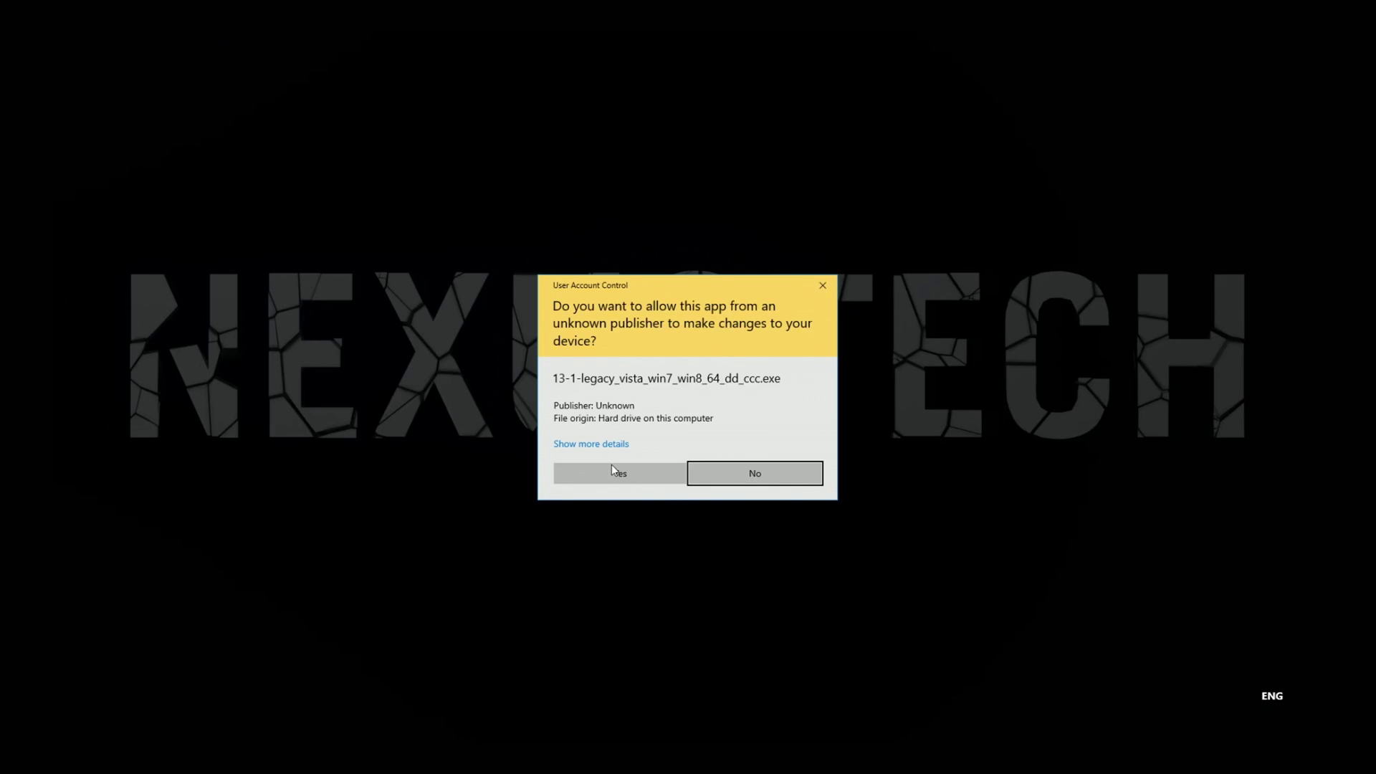
click(621, 475)
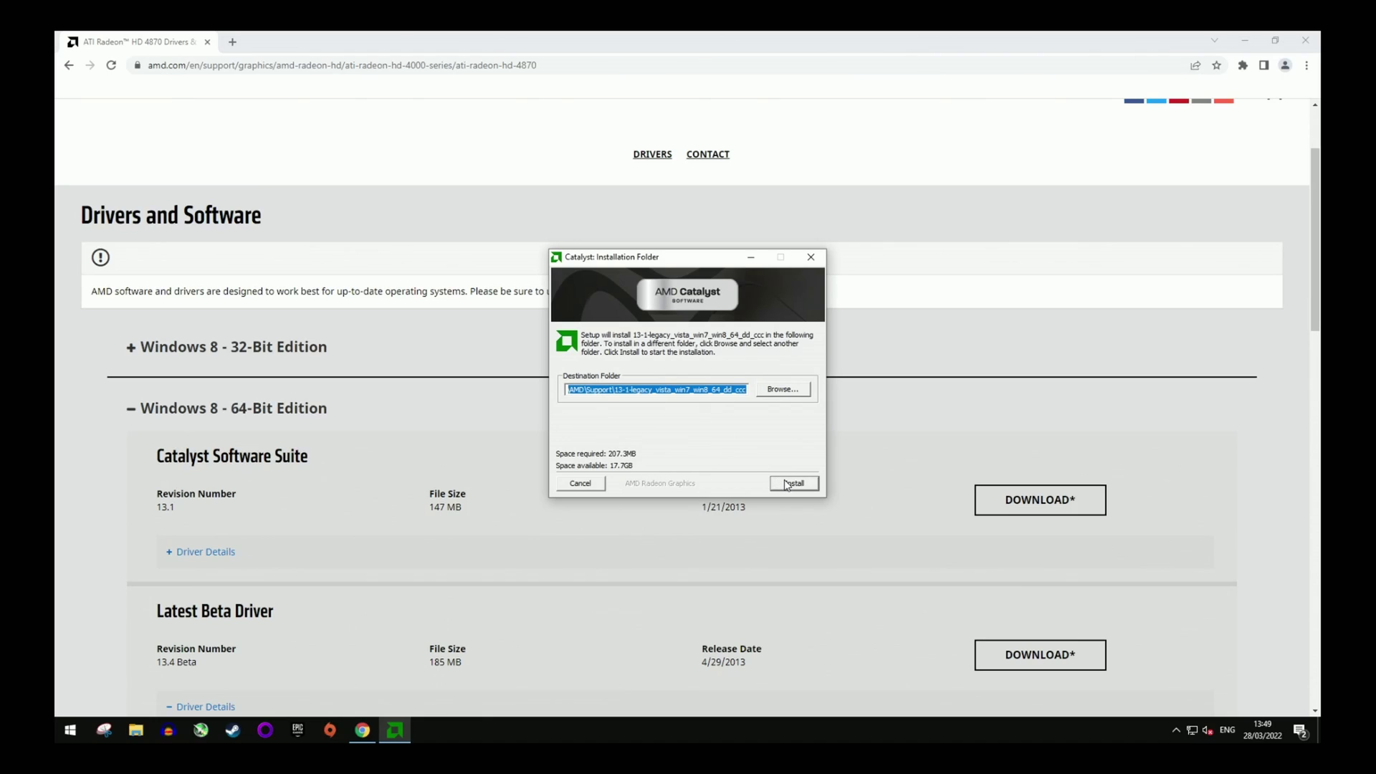
click(787, 485)
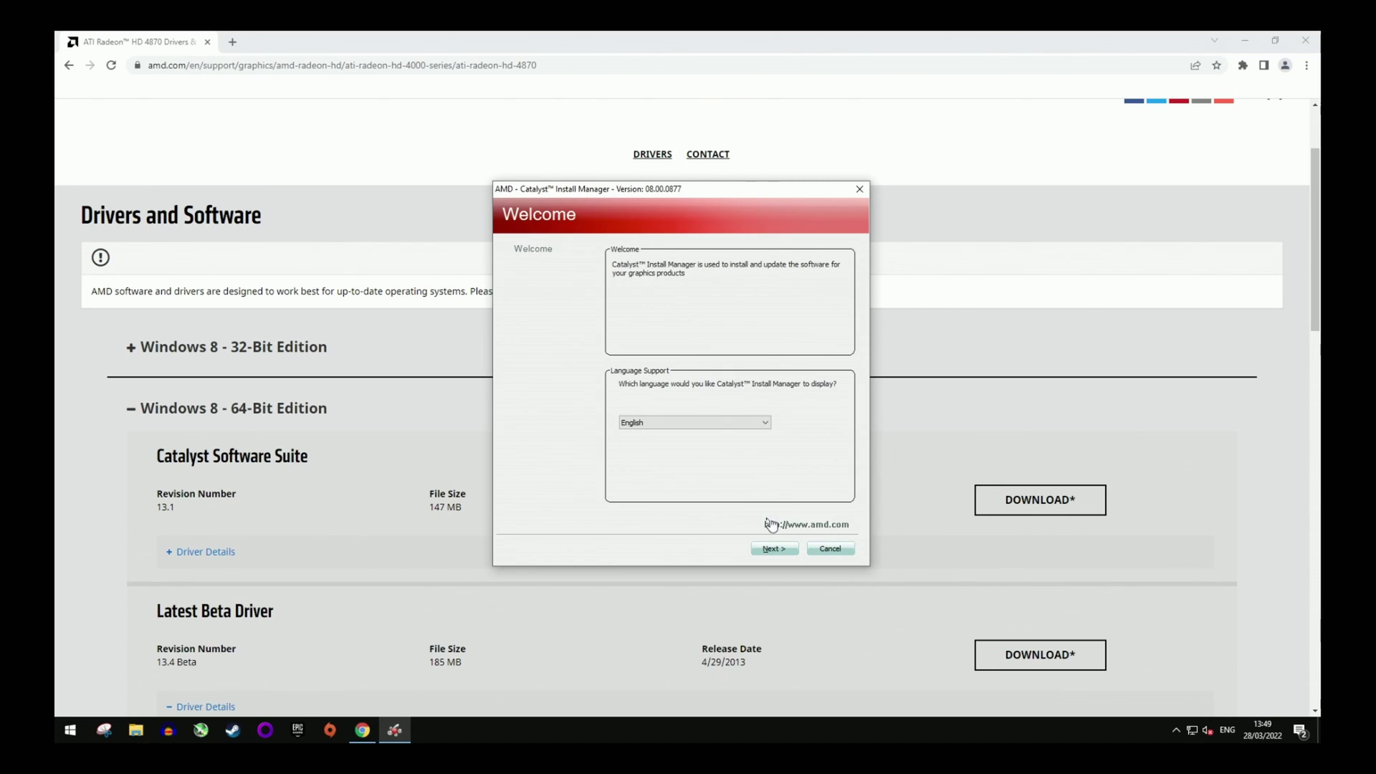
Step: Start an Express install, accepting the licence and creating the ATI Technologies folder
click(774, 549)
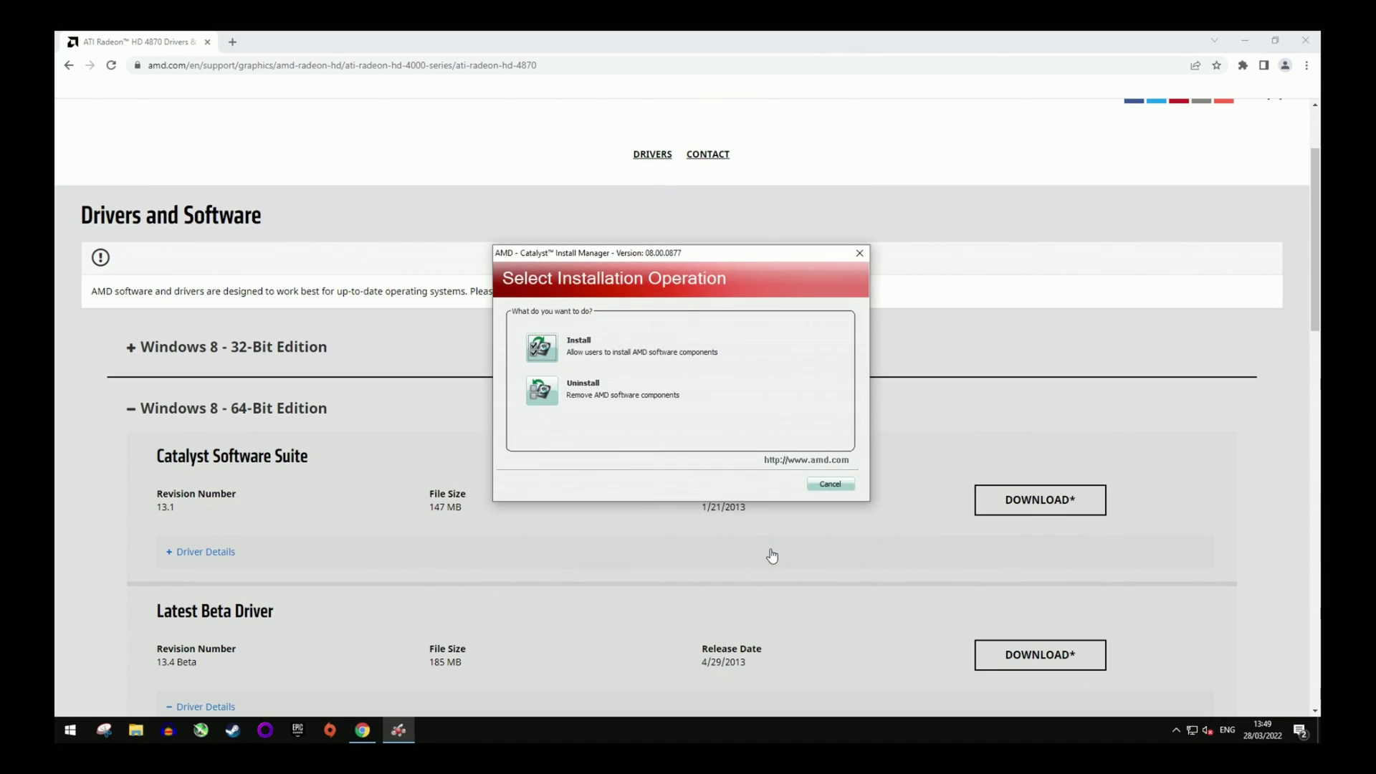
click(547, 358)
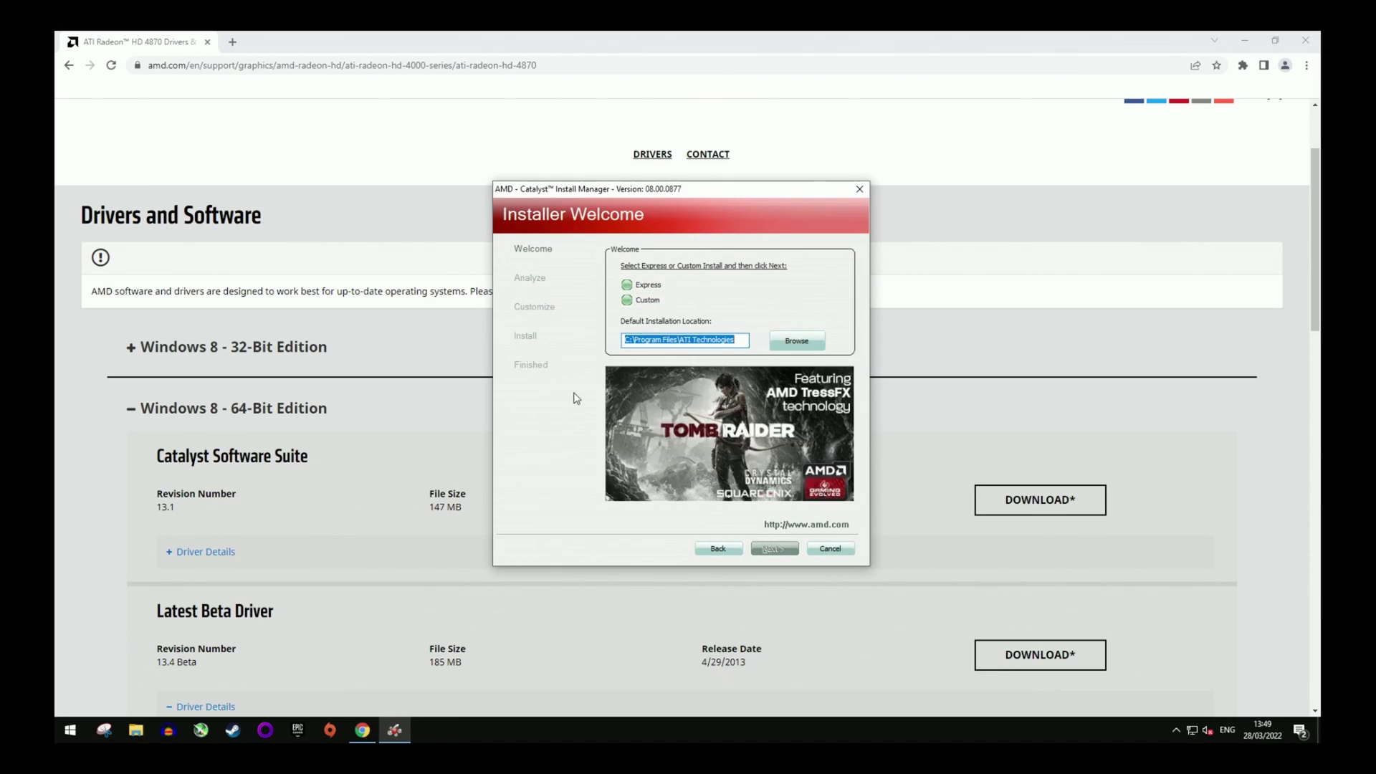
click(628, 286)
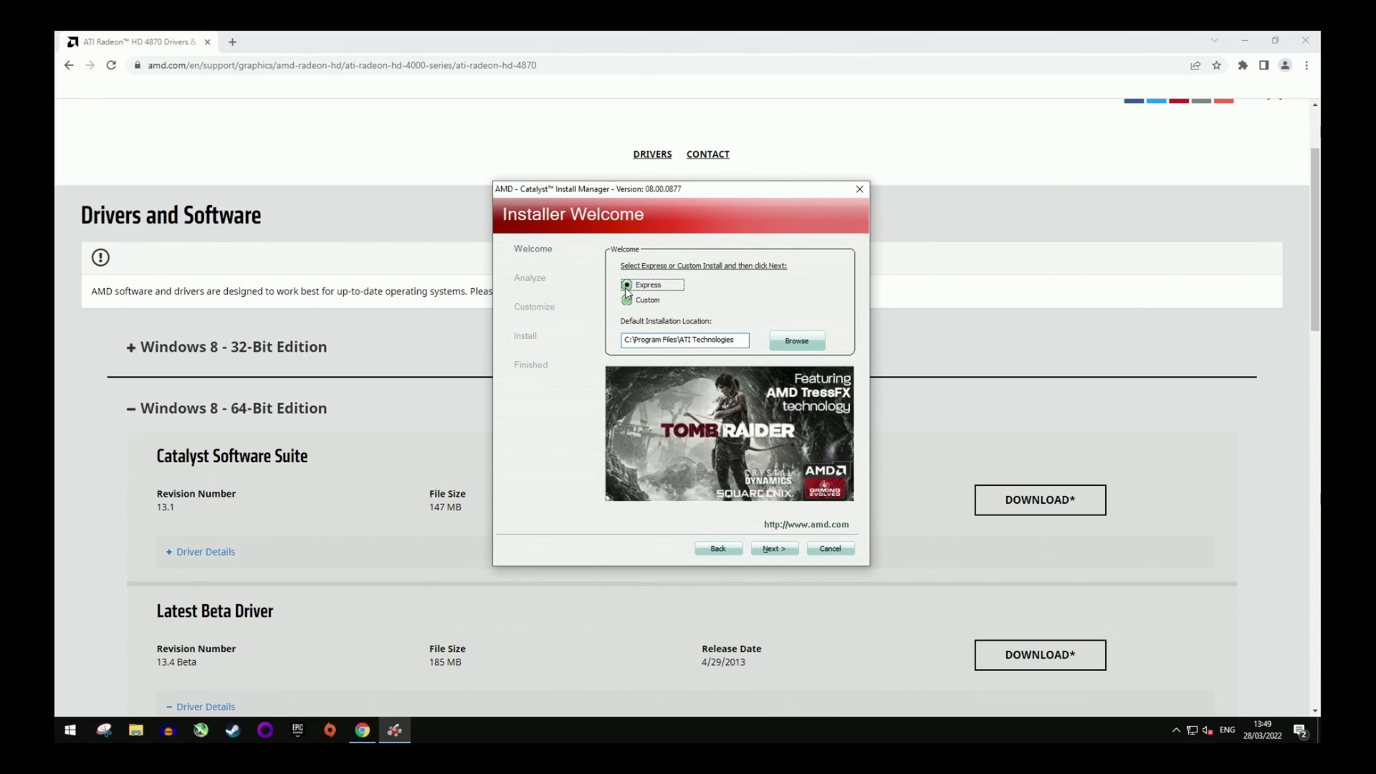
click(774, 549)
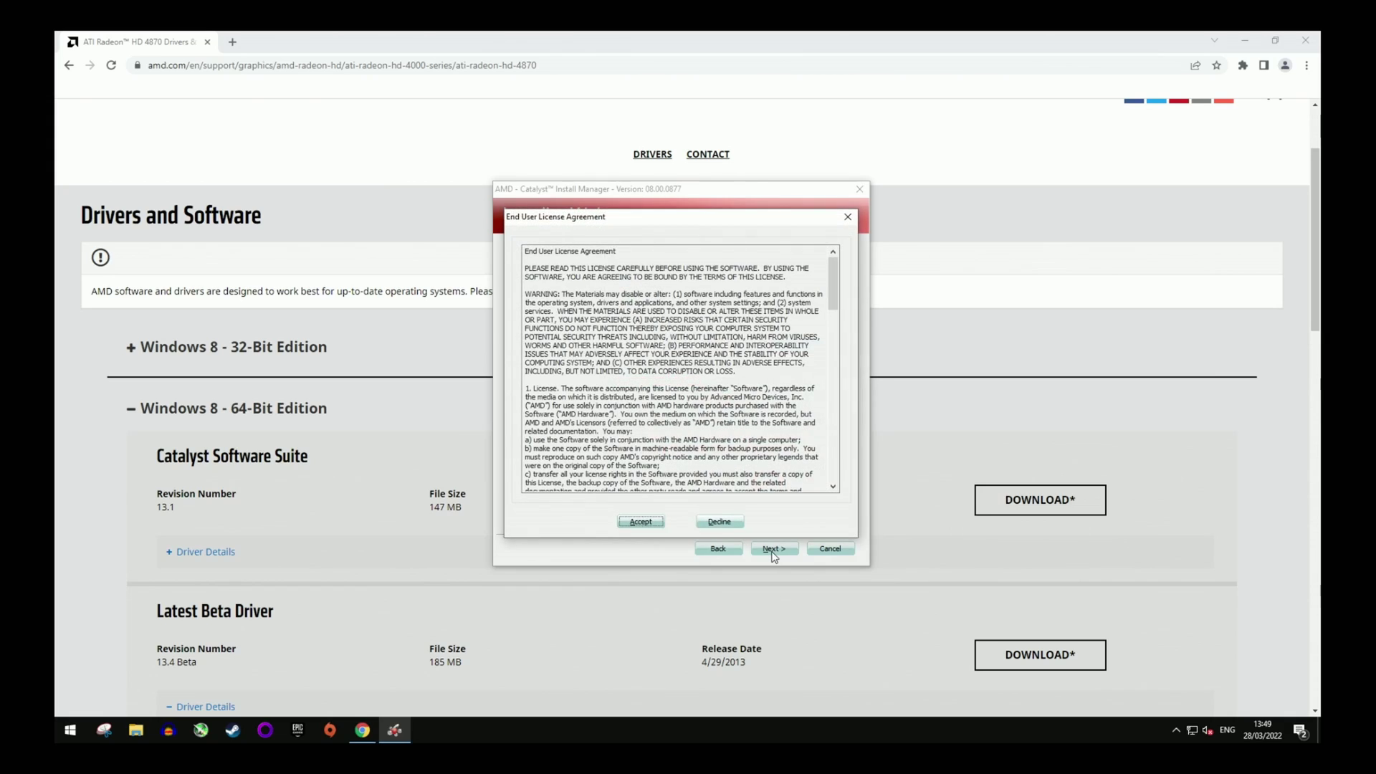
click(634, 520)
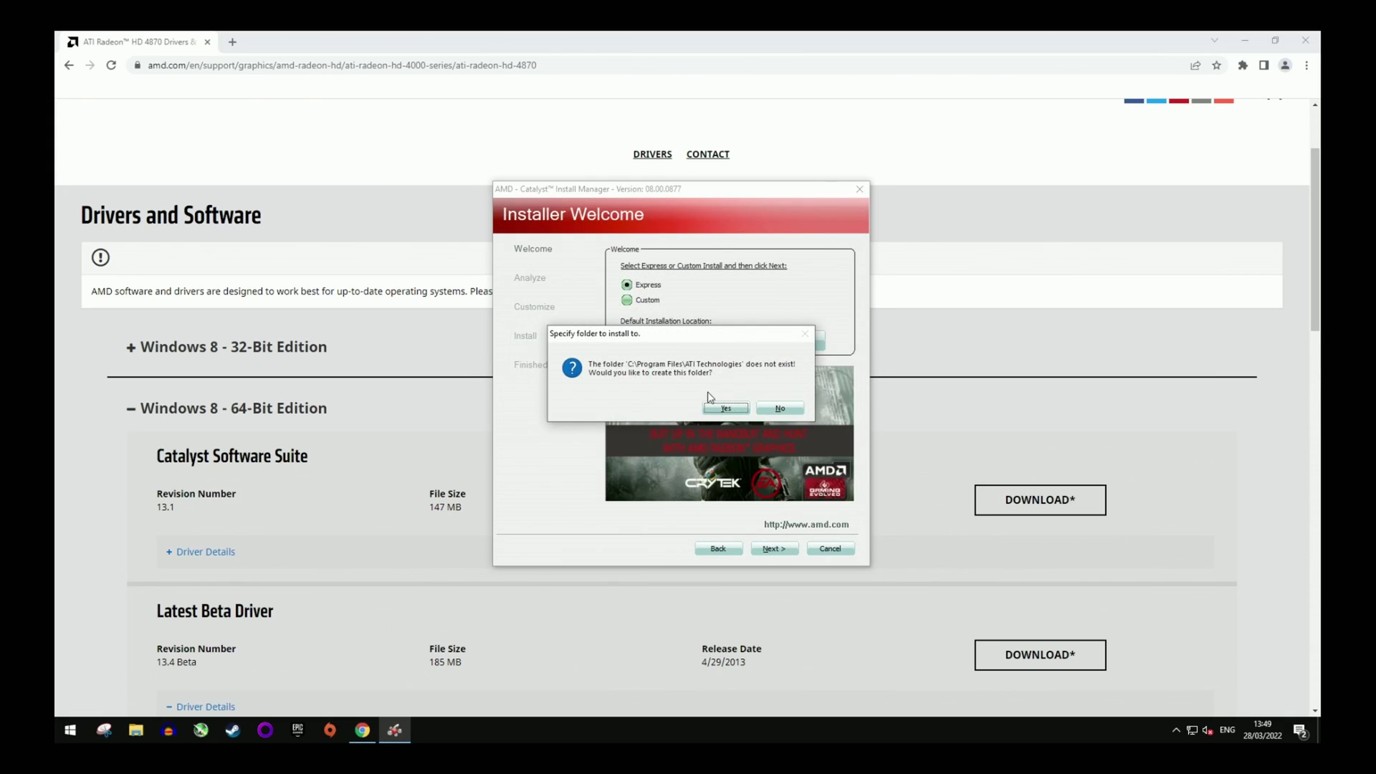
click(735, 408)
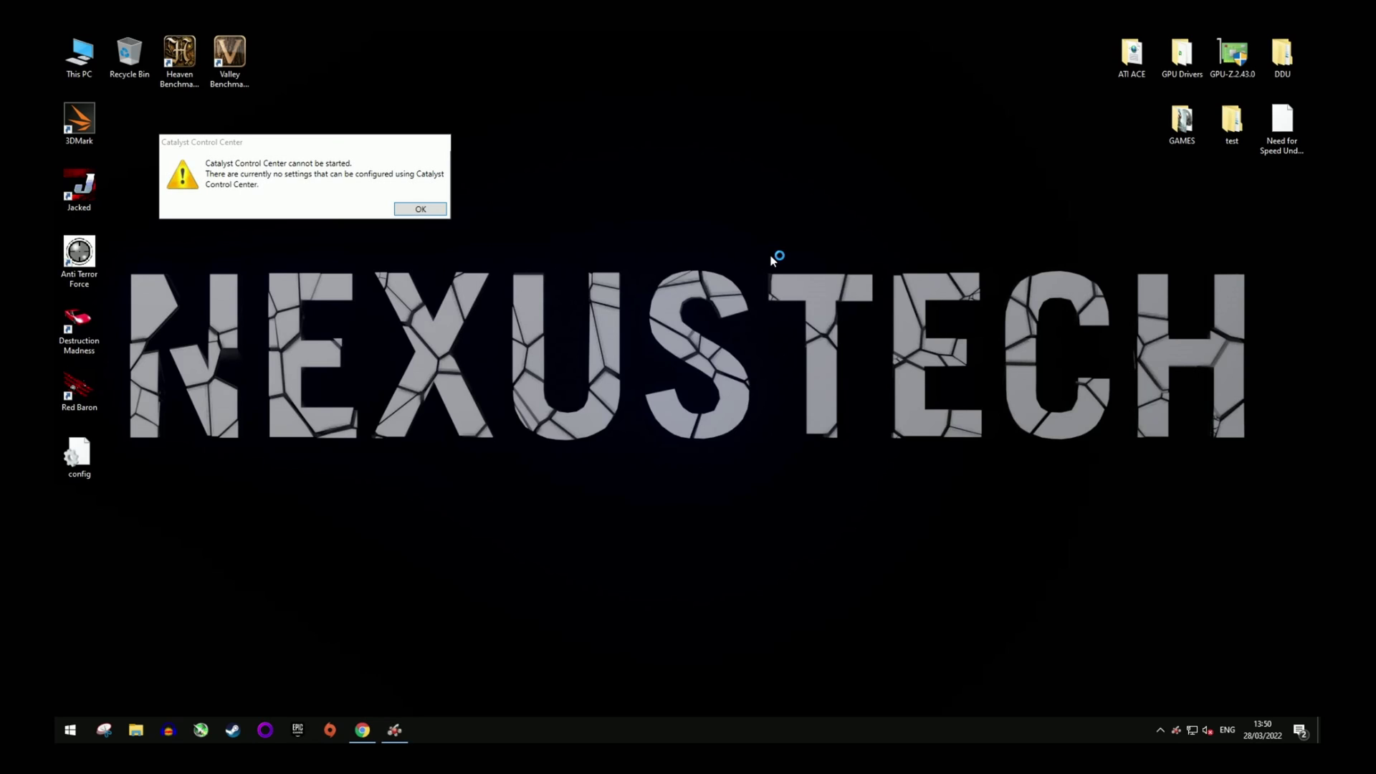
Step: Move the Catalyst Control Center error to the screen centre and dismiss it with OK
drag(310, 147, 686, 169)
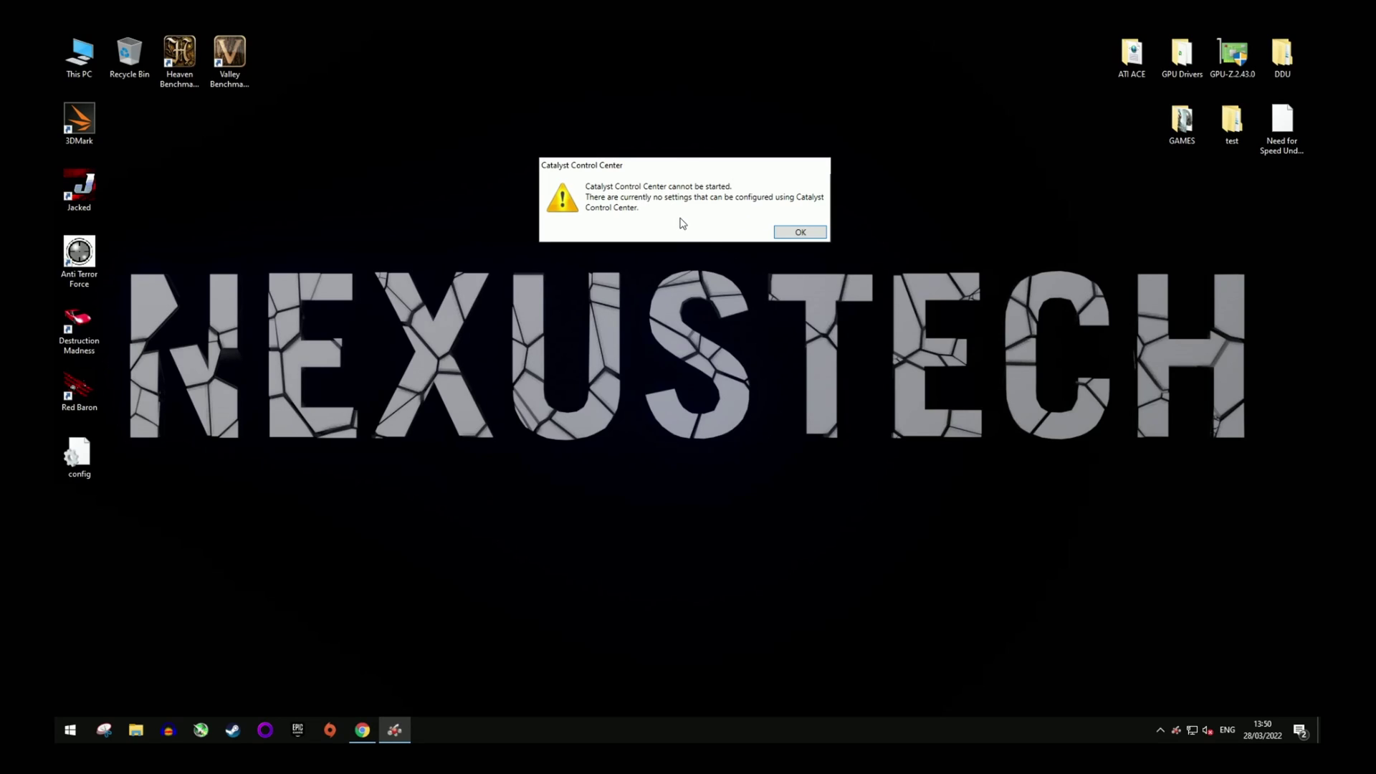
click(800, 232)
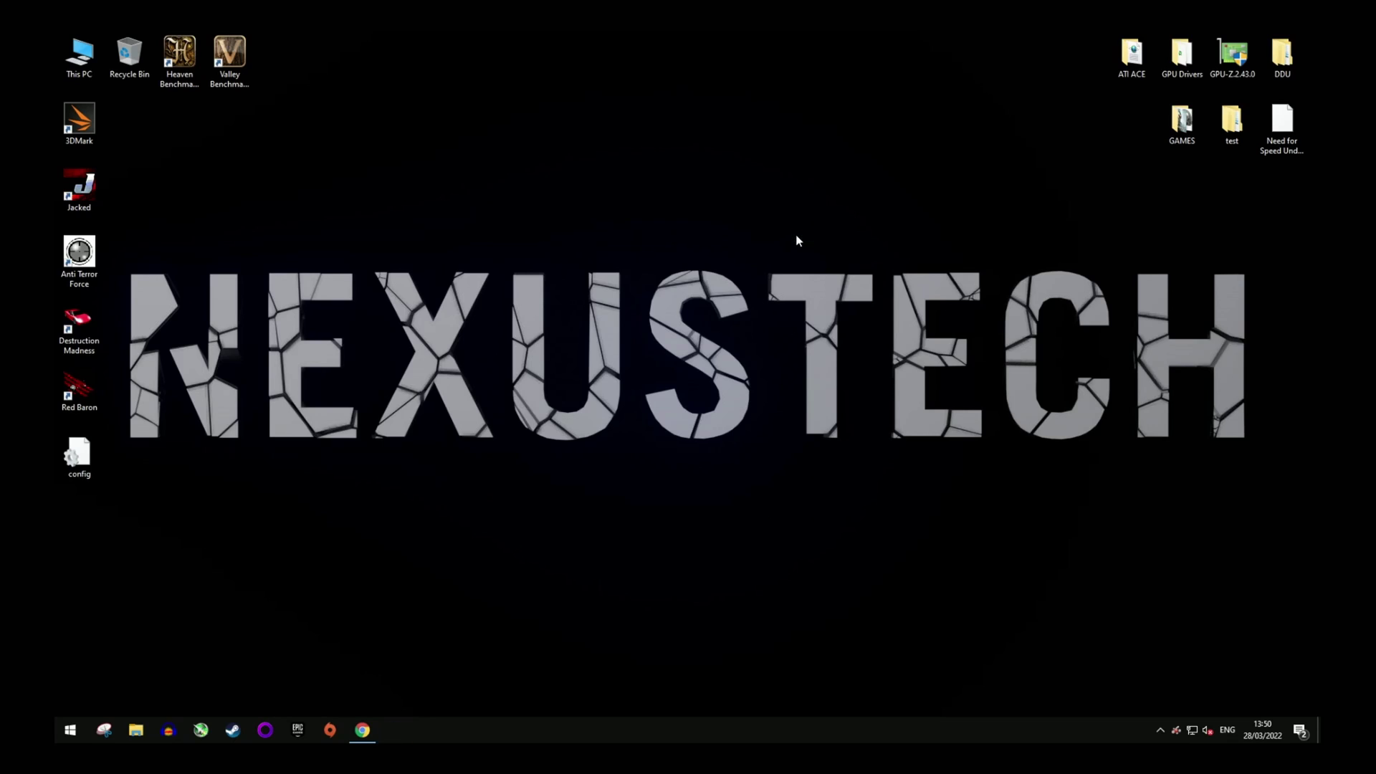
Step: Open Device Manager via a 'devi' search and select ATI Radeon HD 4800 Series under Display adapters
key(super)
text(devi)
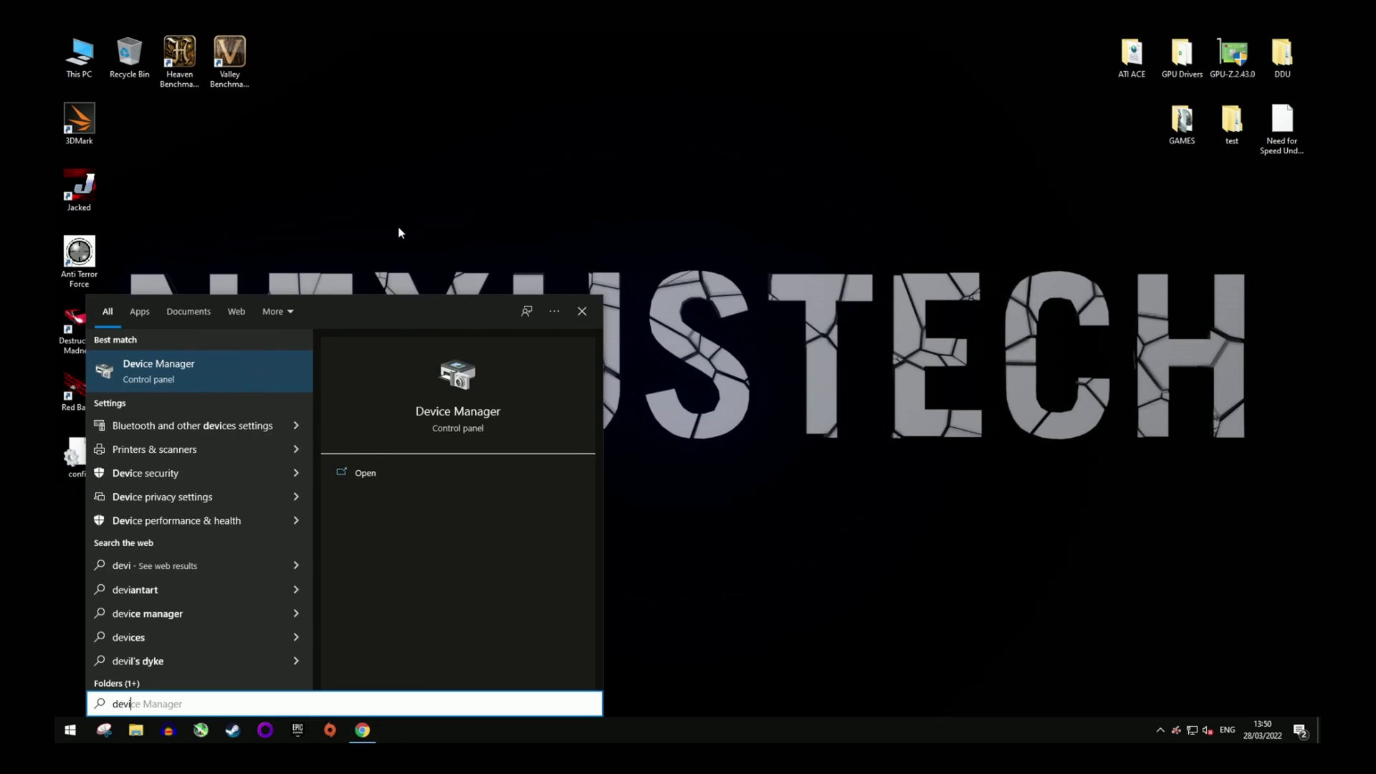
click(182, 369)
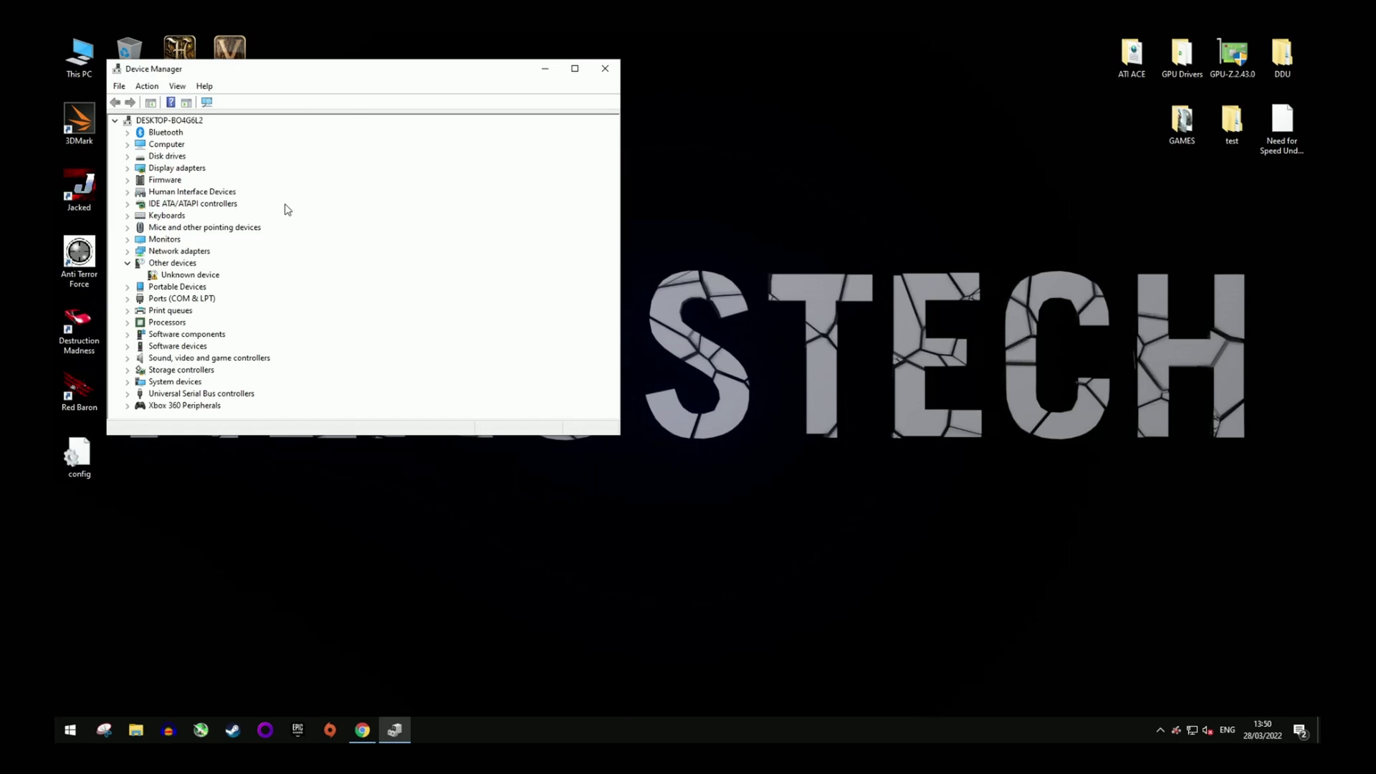
click(128, 169)
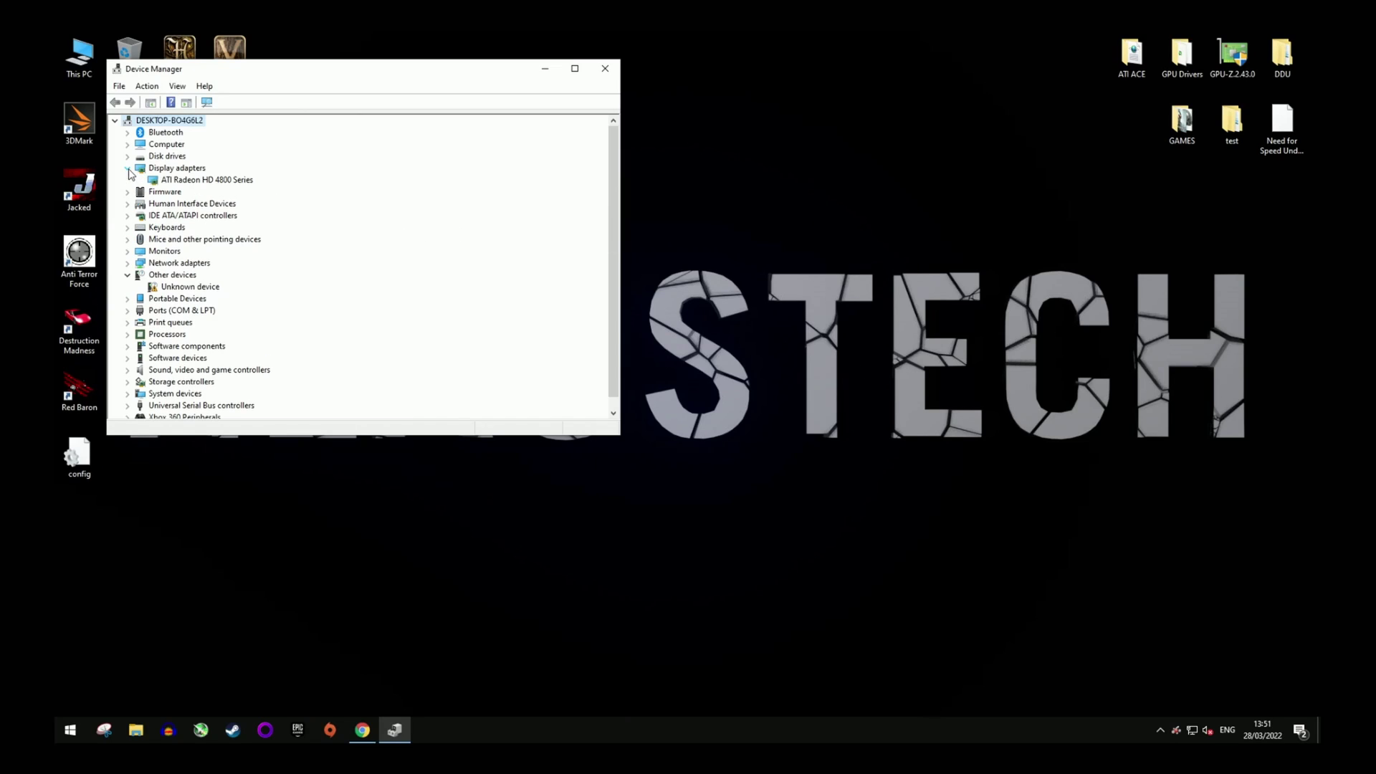
click(227, 182)
Step: Update its driver via Browse my computer > Let me pick > Have Disk
right_click(229, 184)
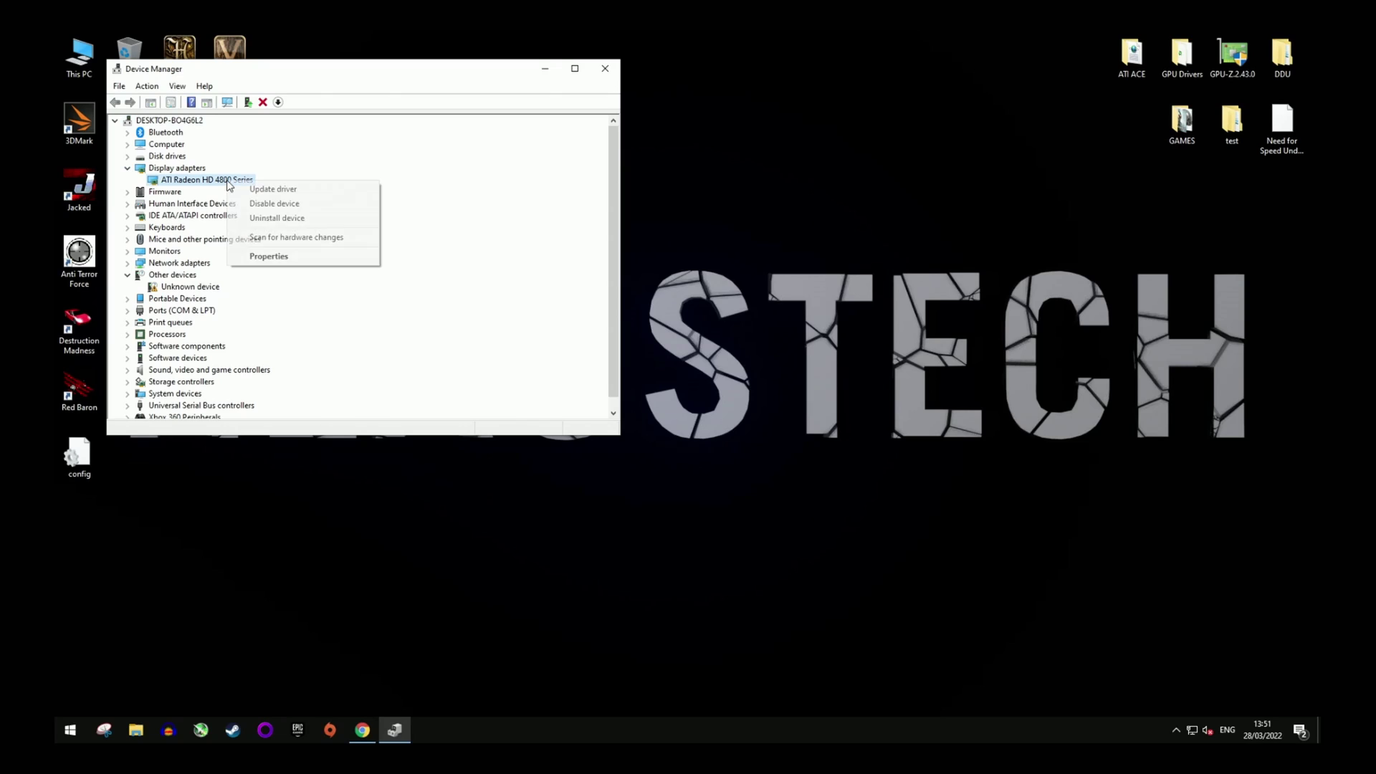
click(284, 191)
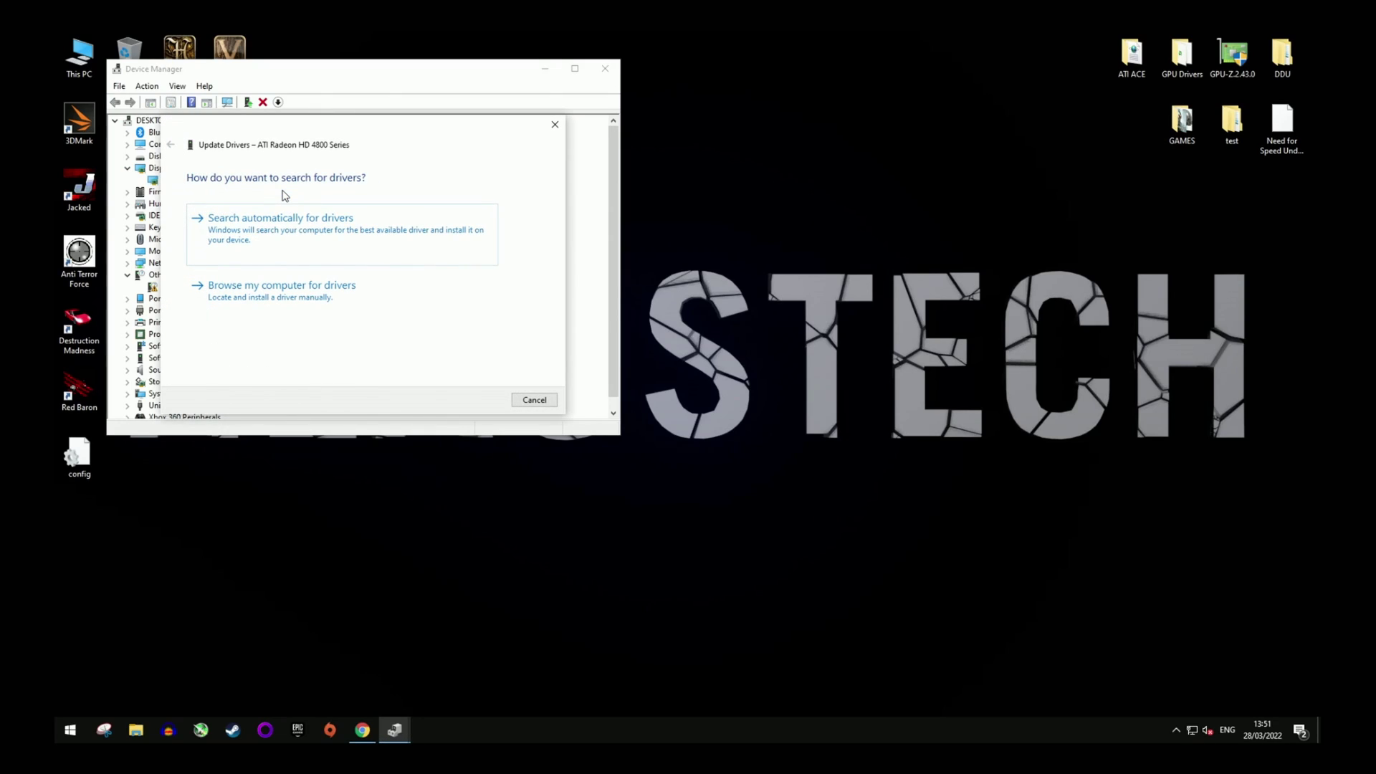
click(316, 291)
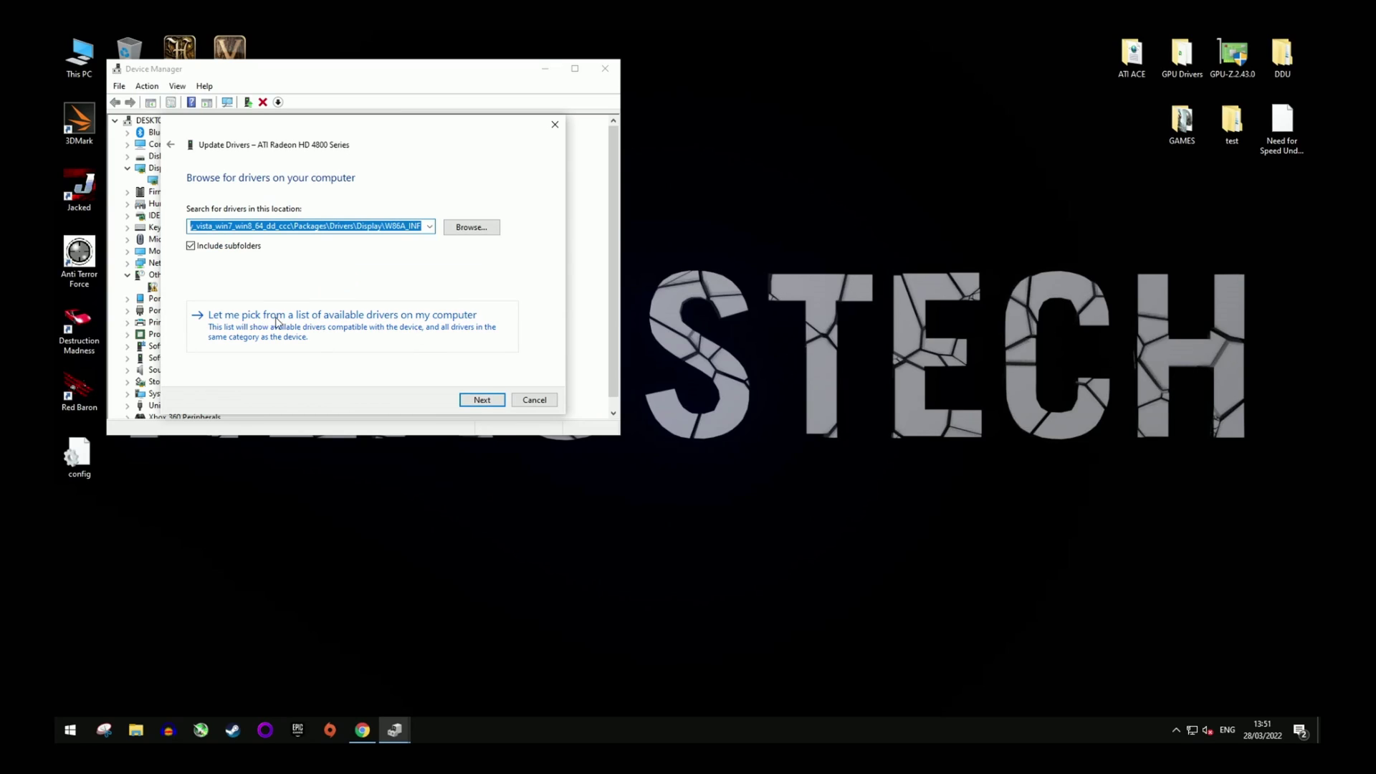
click(415, 340)
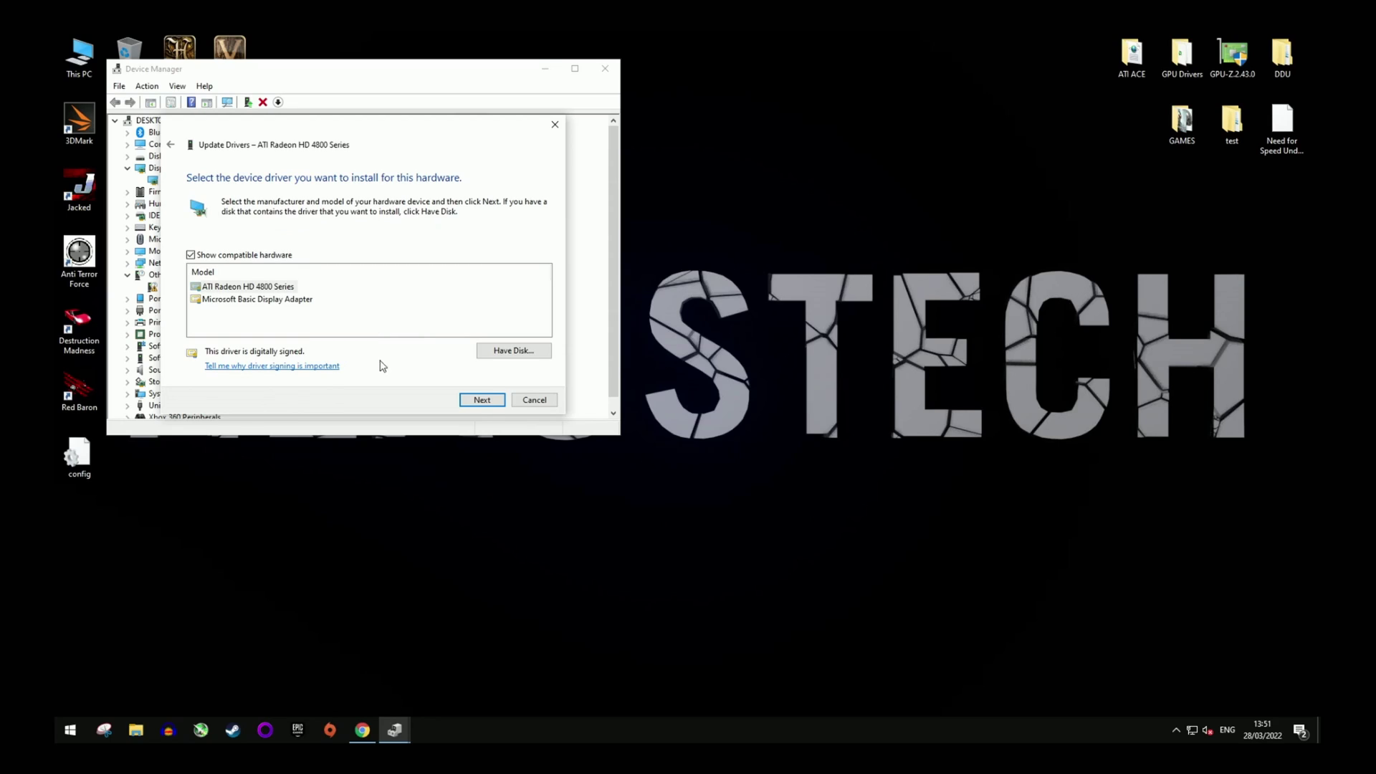
click(504, 351)
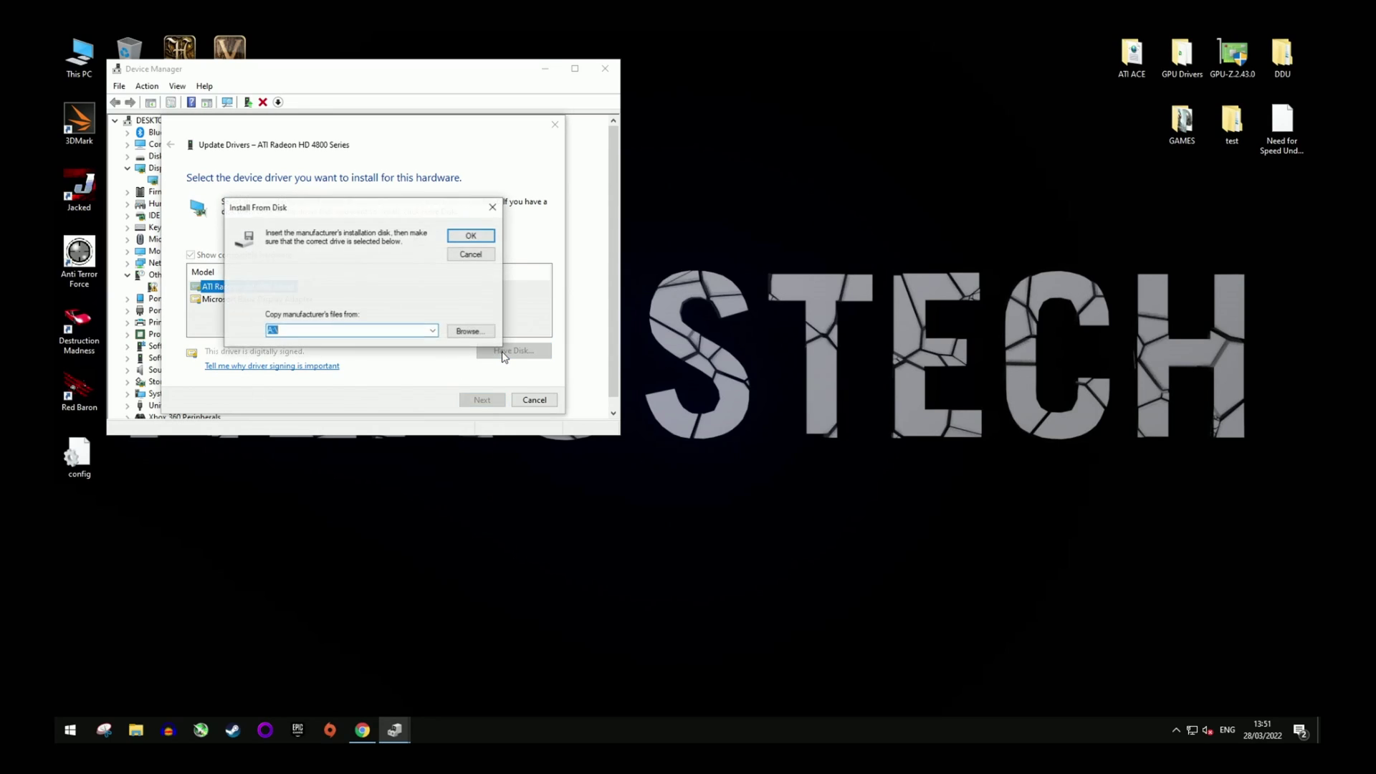
Step: Browse C:\AMD\Support\13-1-legacy...\Packages\Drivers\Display\W86A_INF and open the C7160540 driver file
click(466, 333)
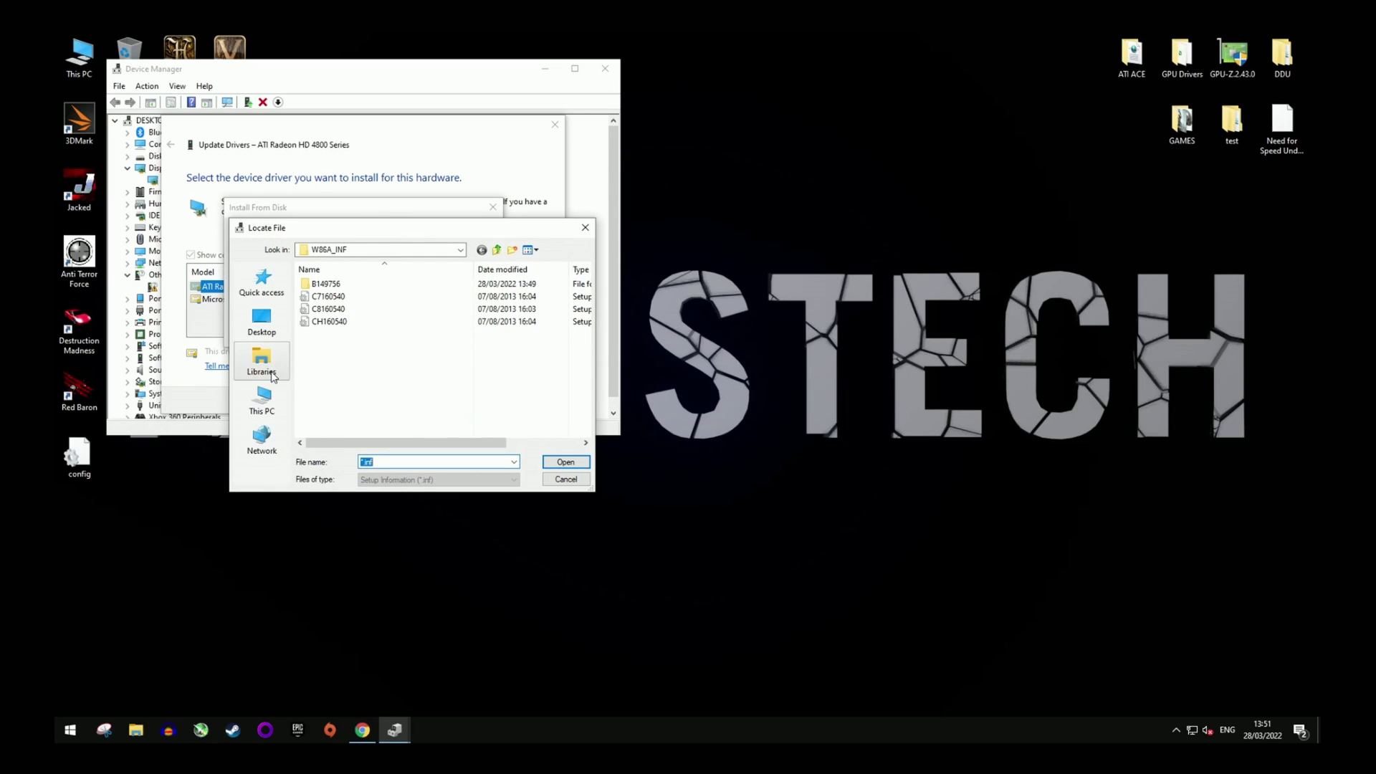
click(262, 404)
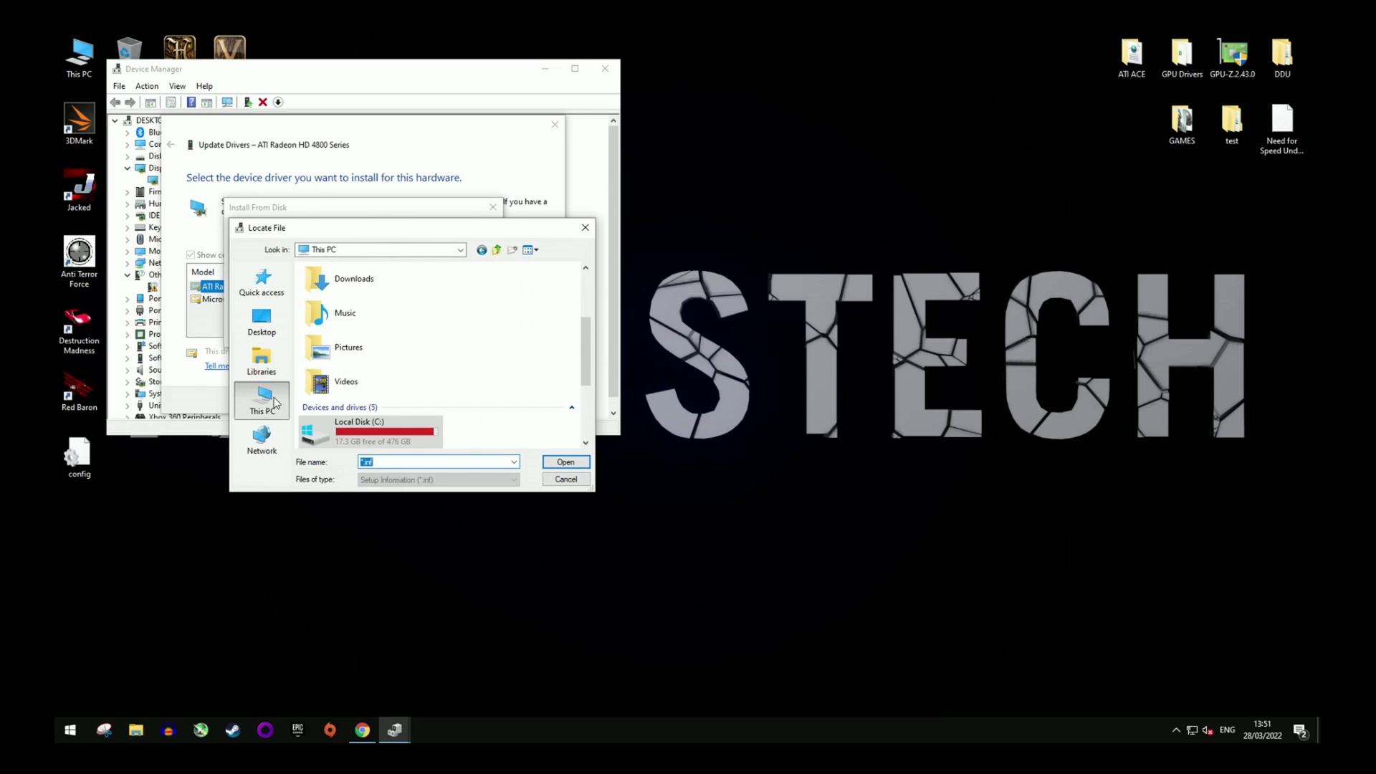
double_click(383, 433)
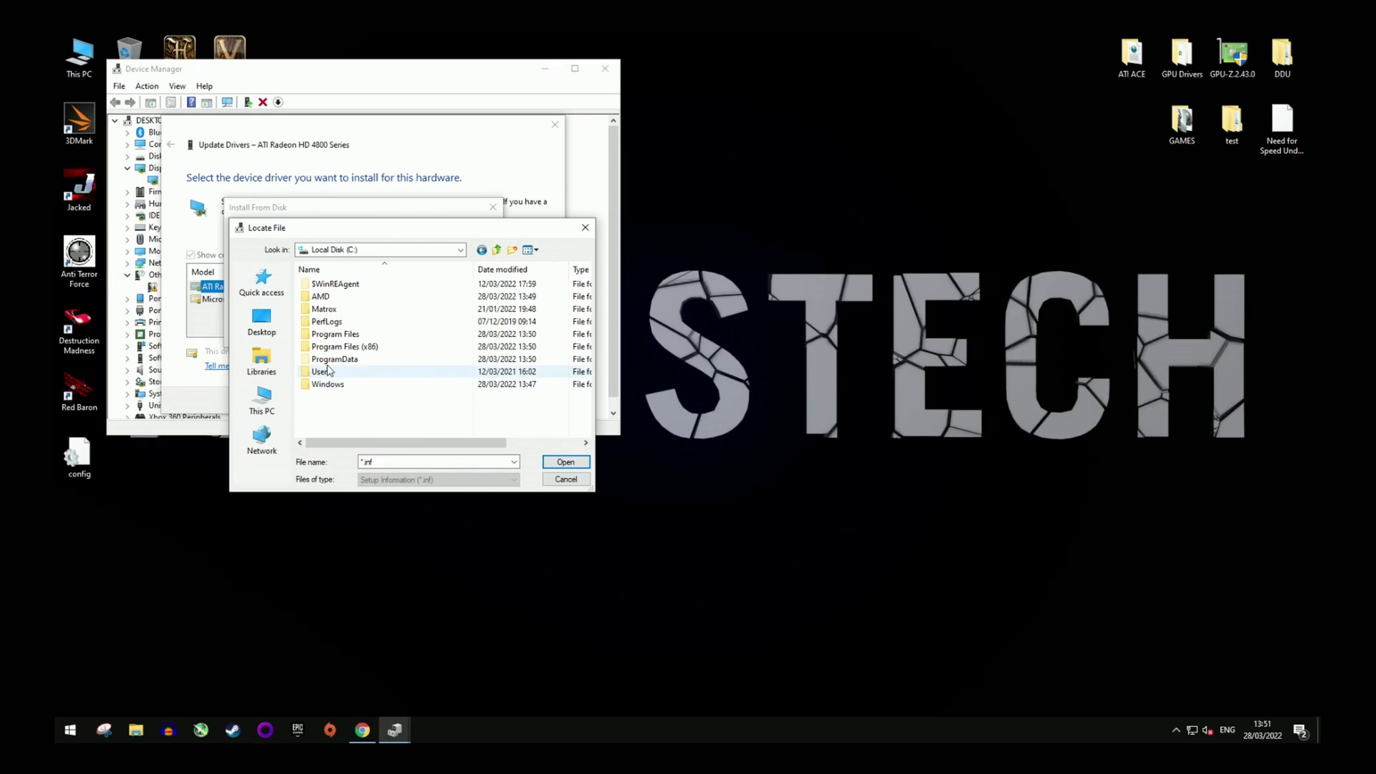
double_click(319, 297)
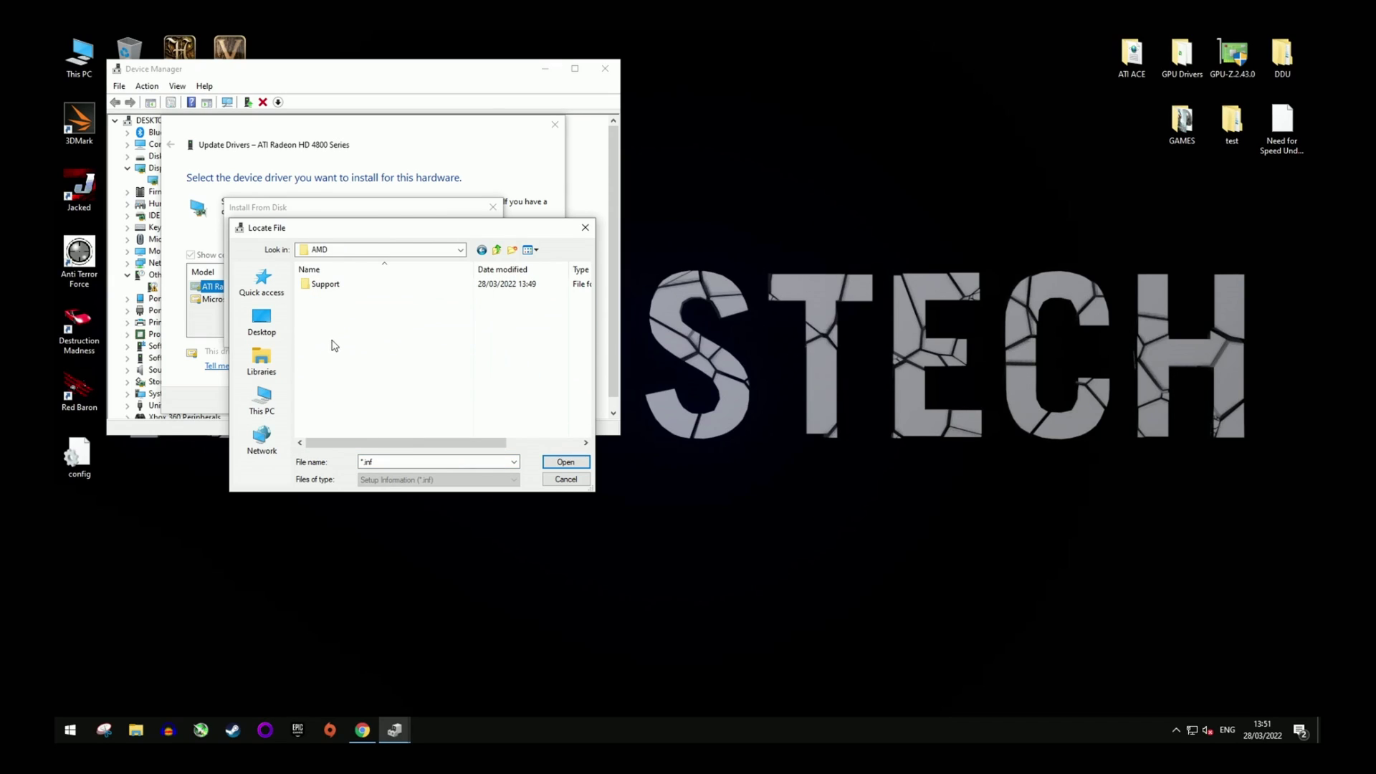
double_click(332, 290)
double_click(373, 286)
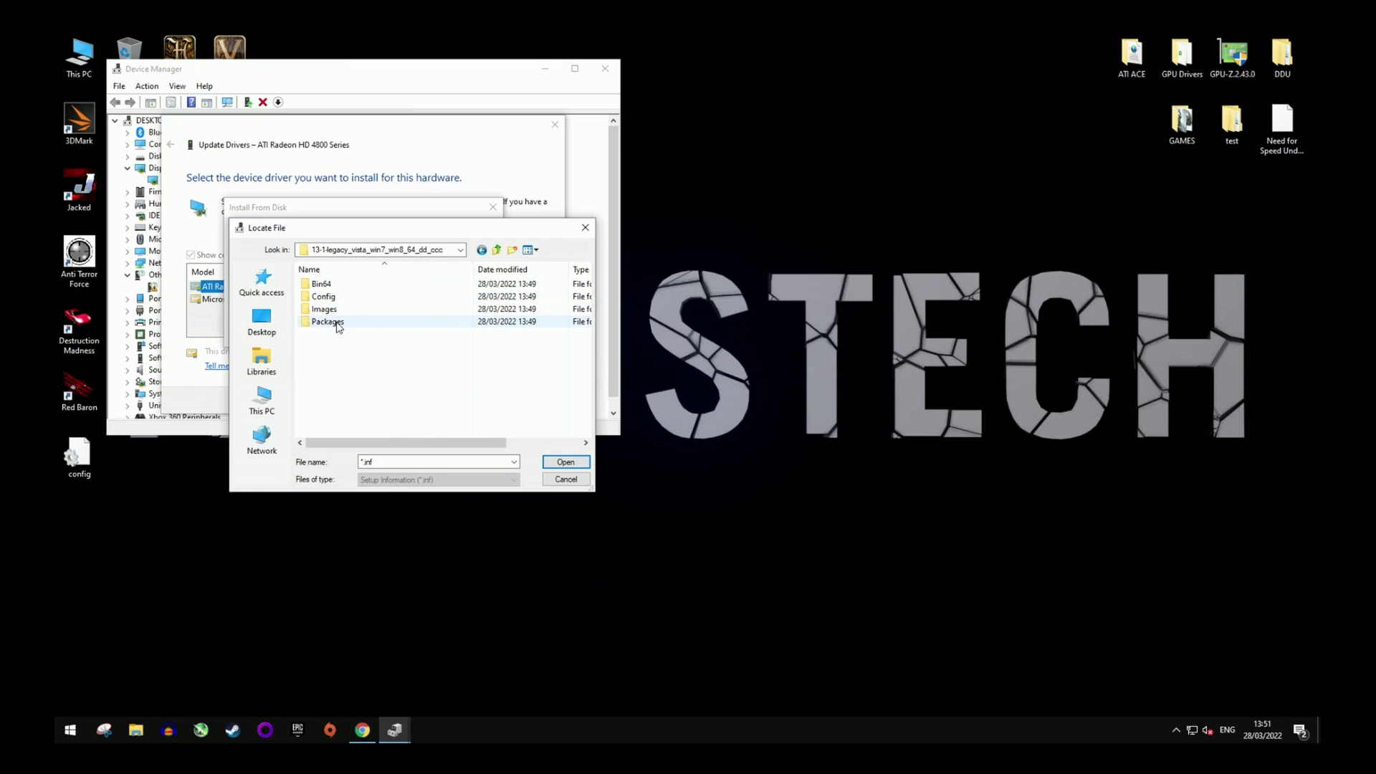
double_click(339, 324)
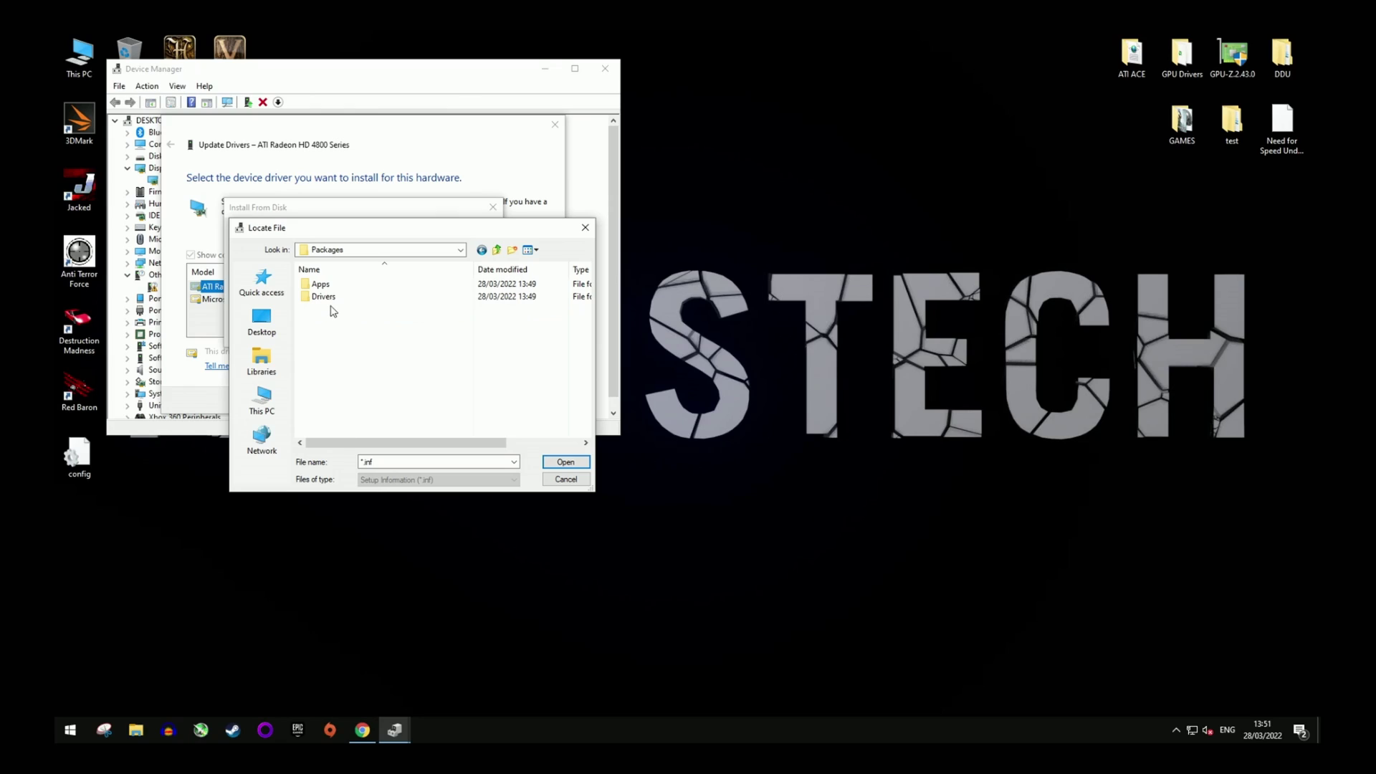
double_click(327, 297)
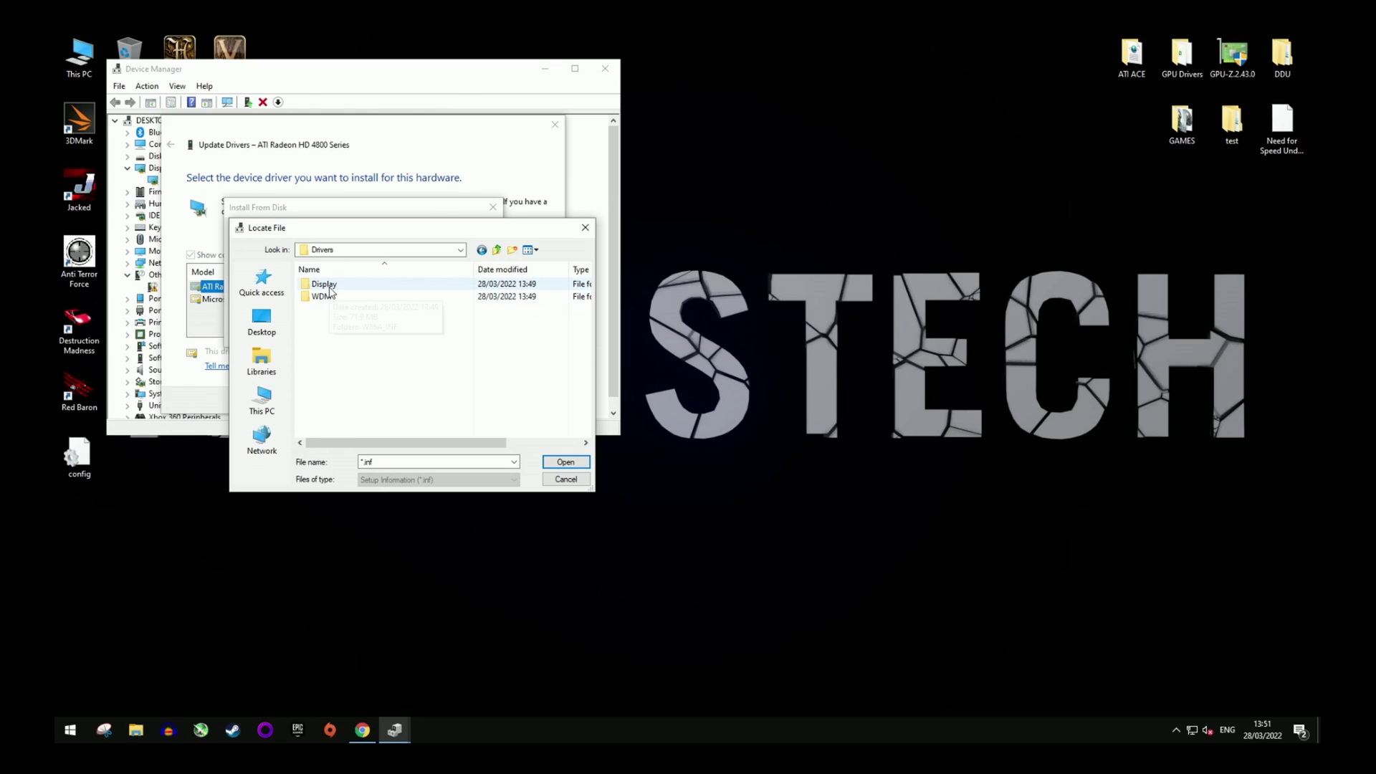
double_click(330, 285)
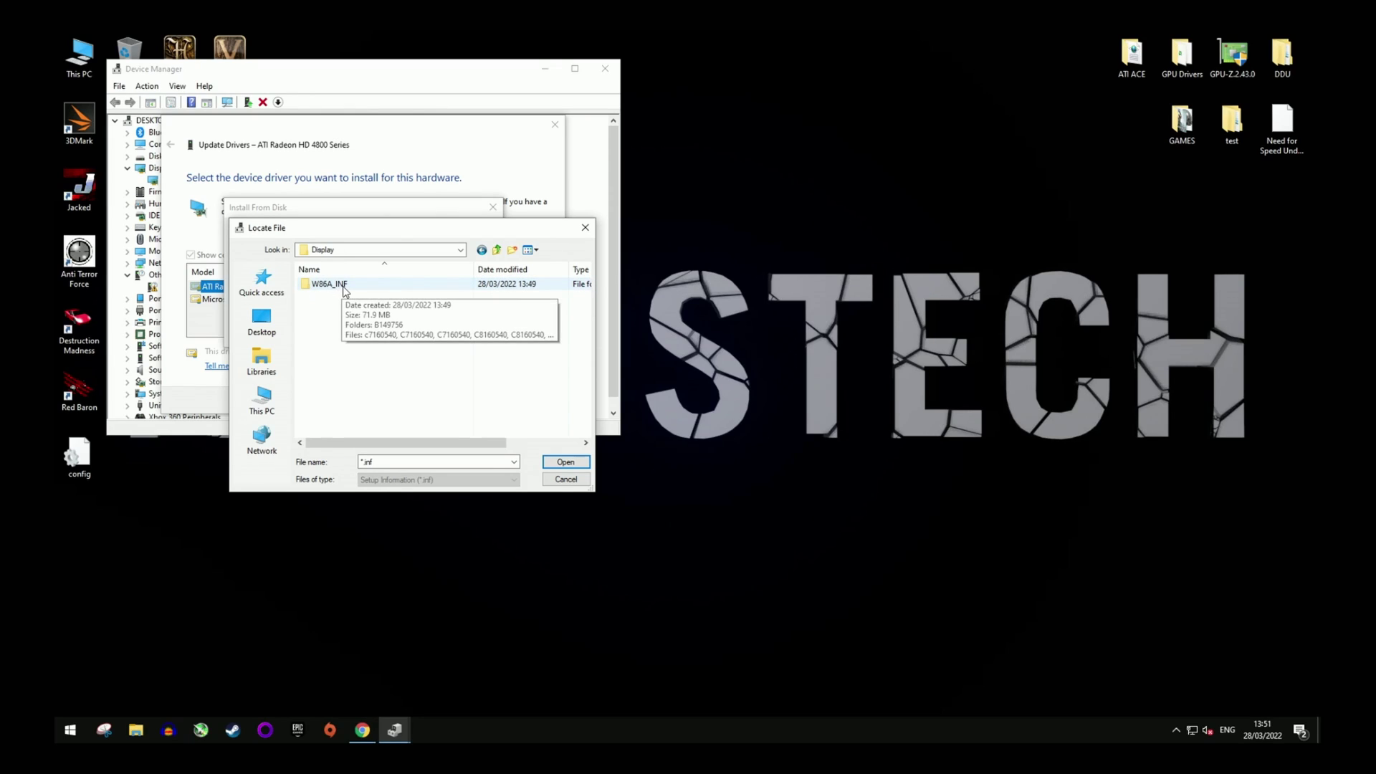
double_click(329, 285)
click(330, 296)
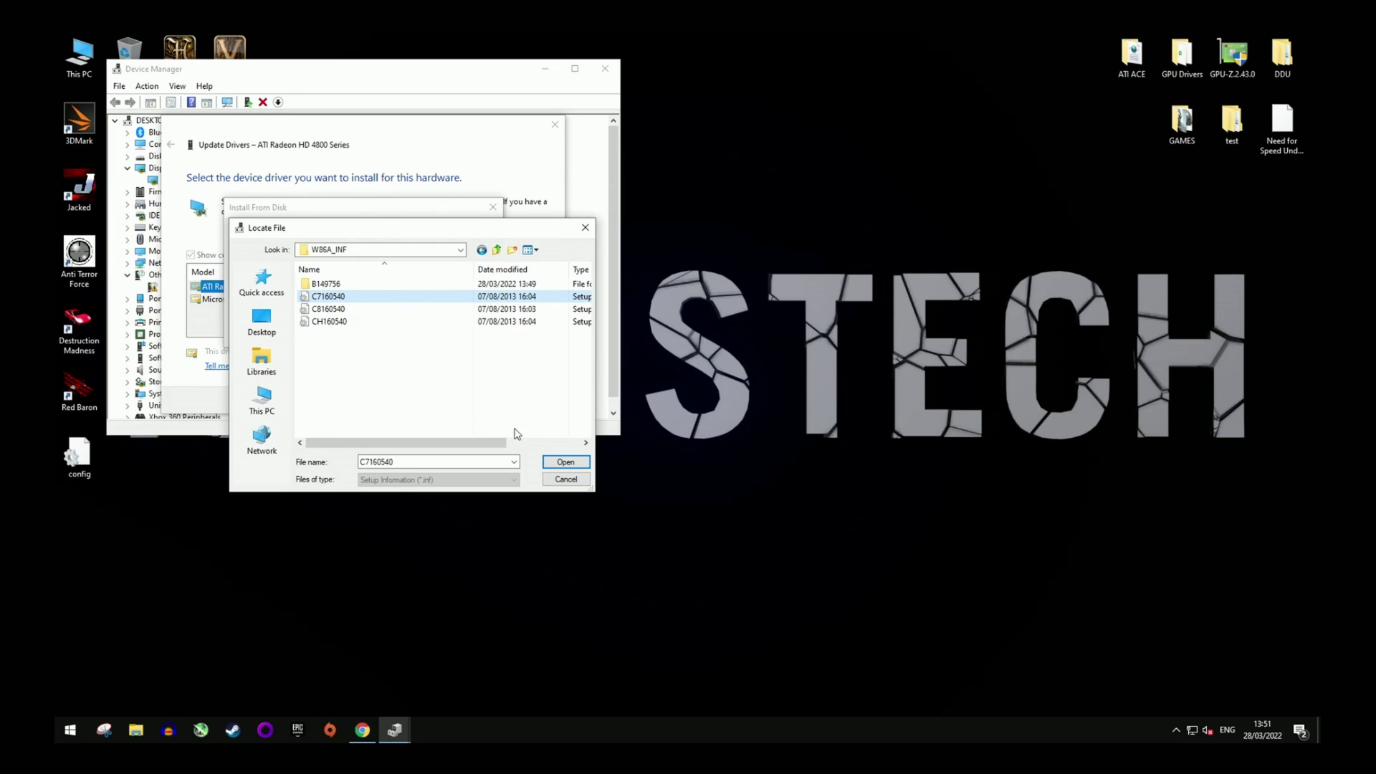
click(564, 462)
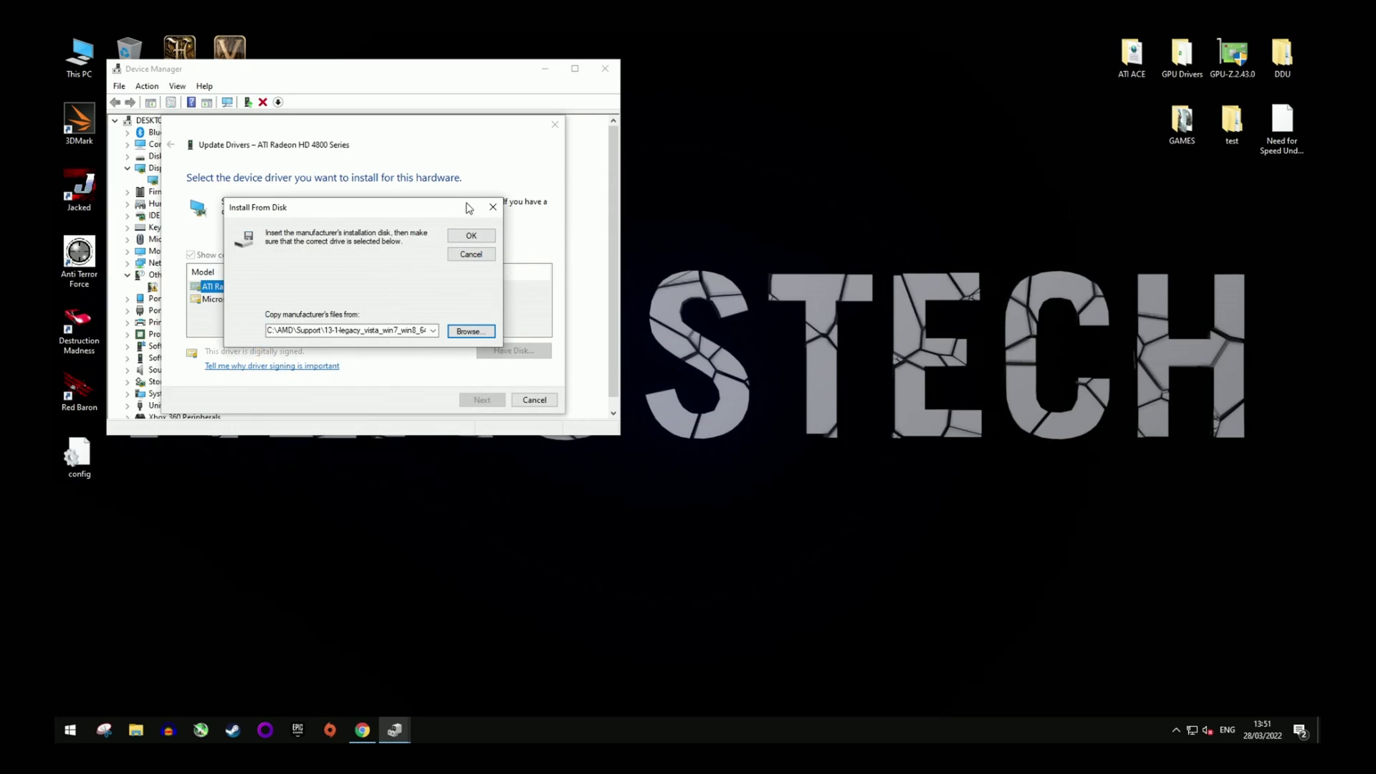
Step: Install the Radeon HD 4800 driver from W86A_INF, restart Windows, and dismiss the CCC.exe error
click(471, 236)
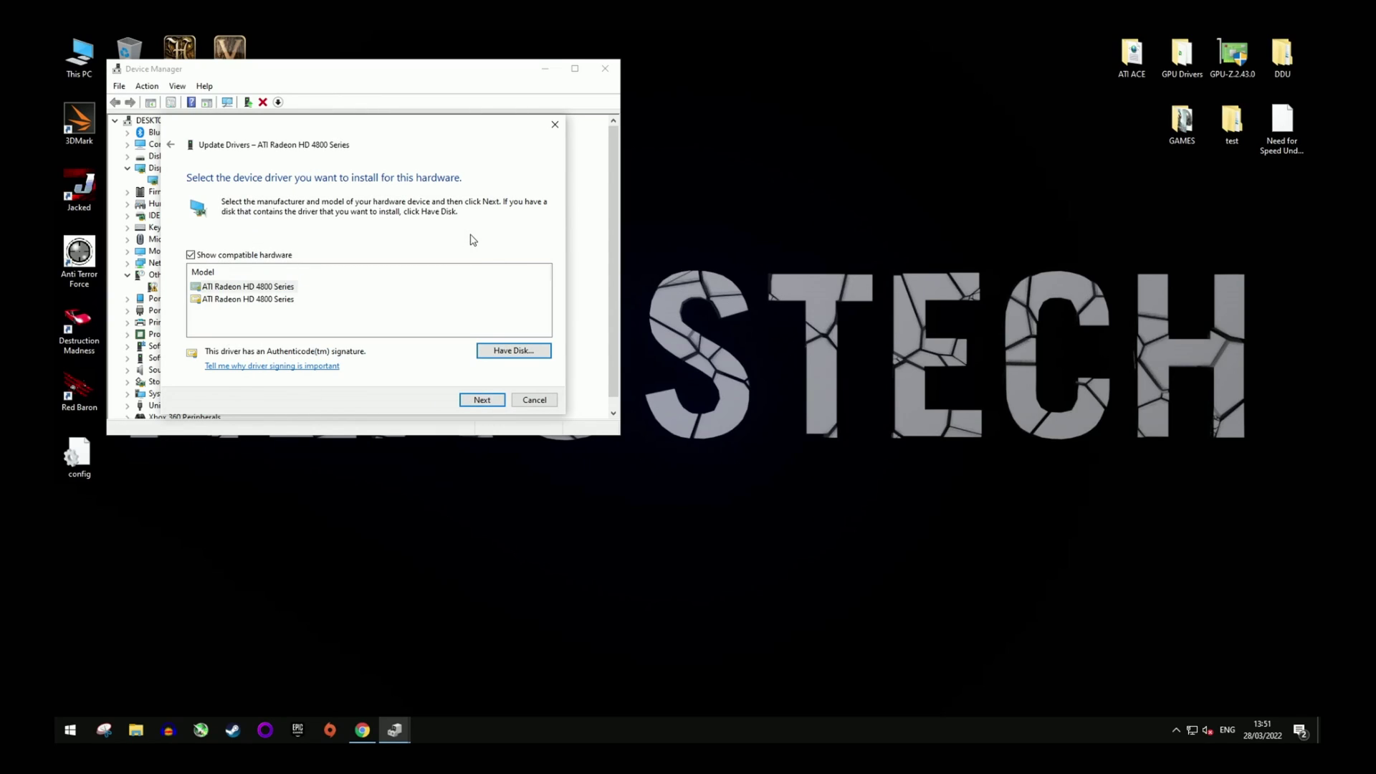
click(485, 399)
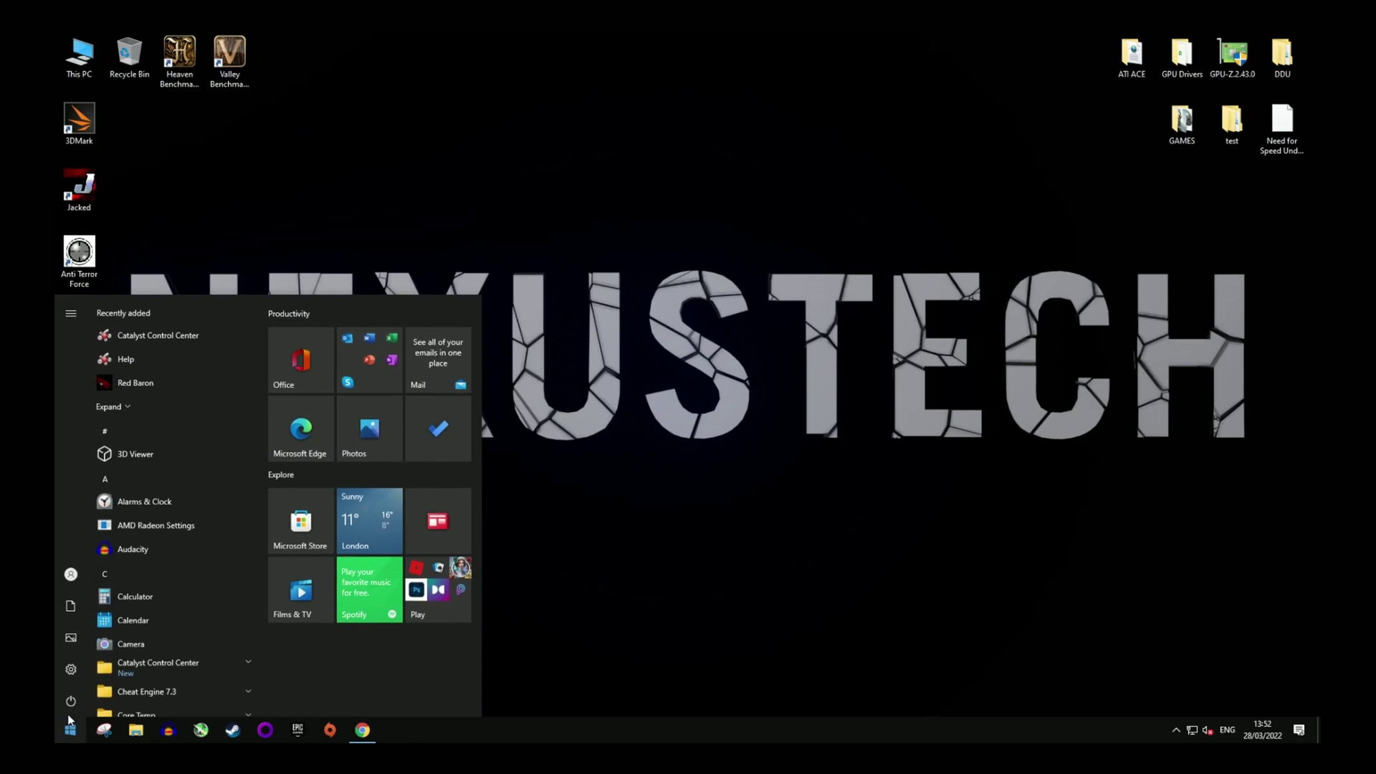
click(70, 701)
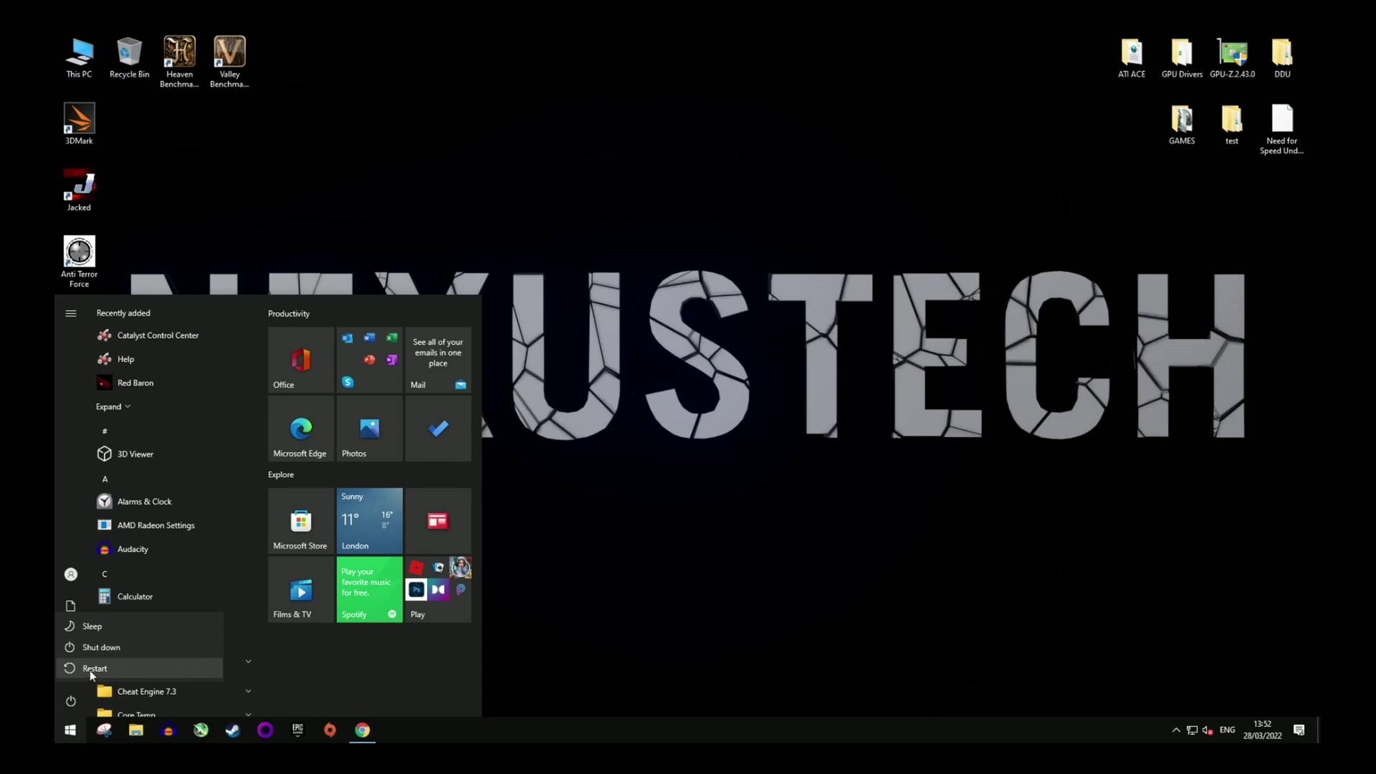
click(93, 668)
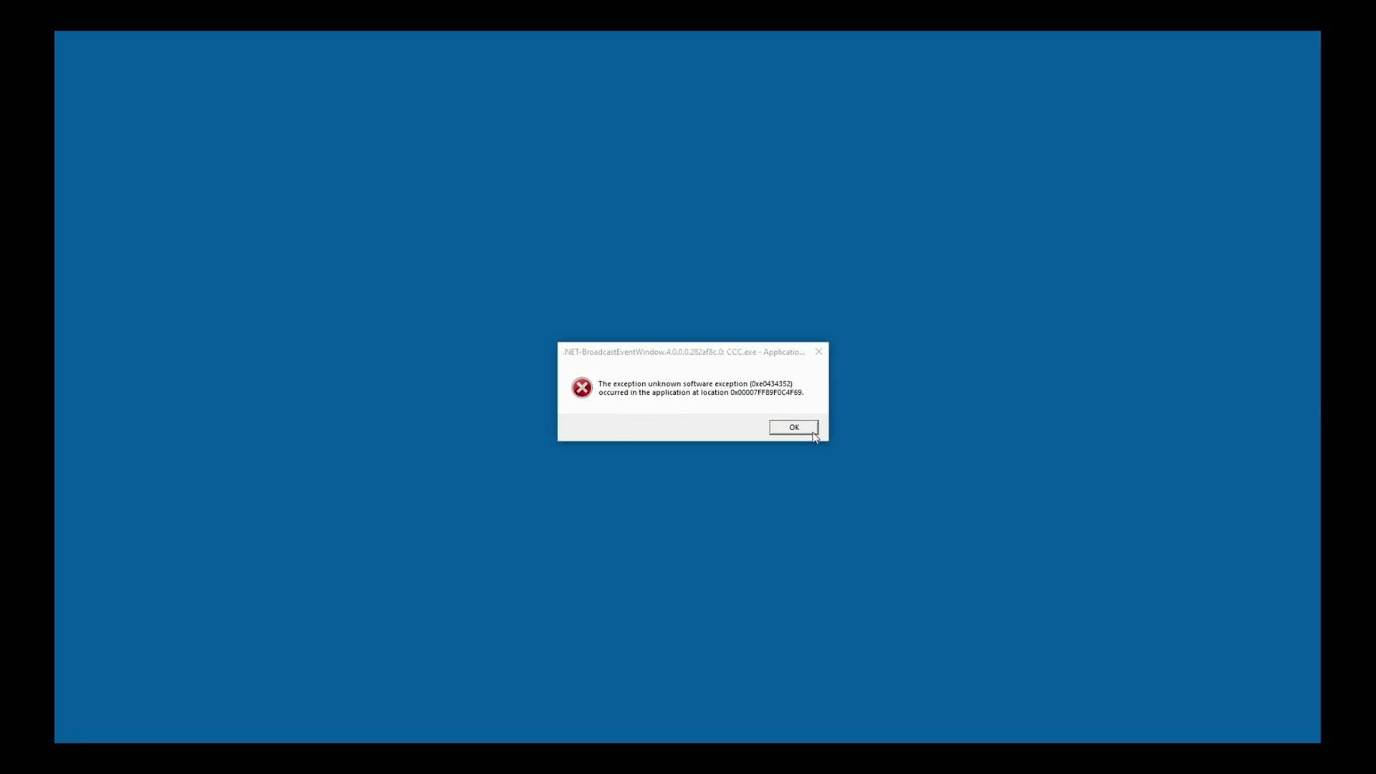
click(795, 428)
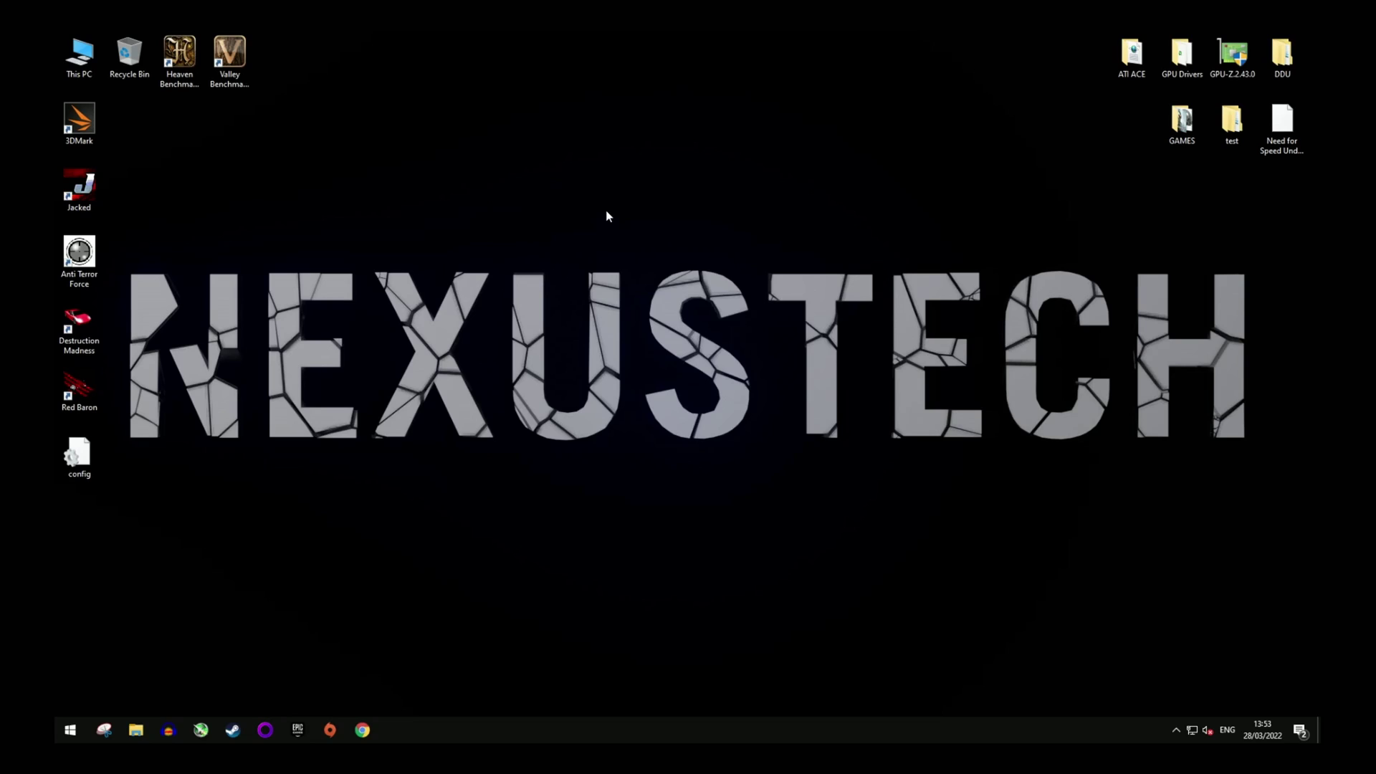
right_click(607, 215)
Step: Launch Catalyst Control Center from the desktop menu and open My Digital Flat-Panels > Scaling Options
click(658, 222)
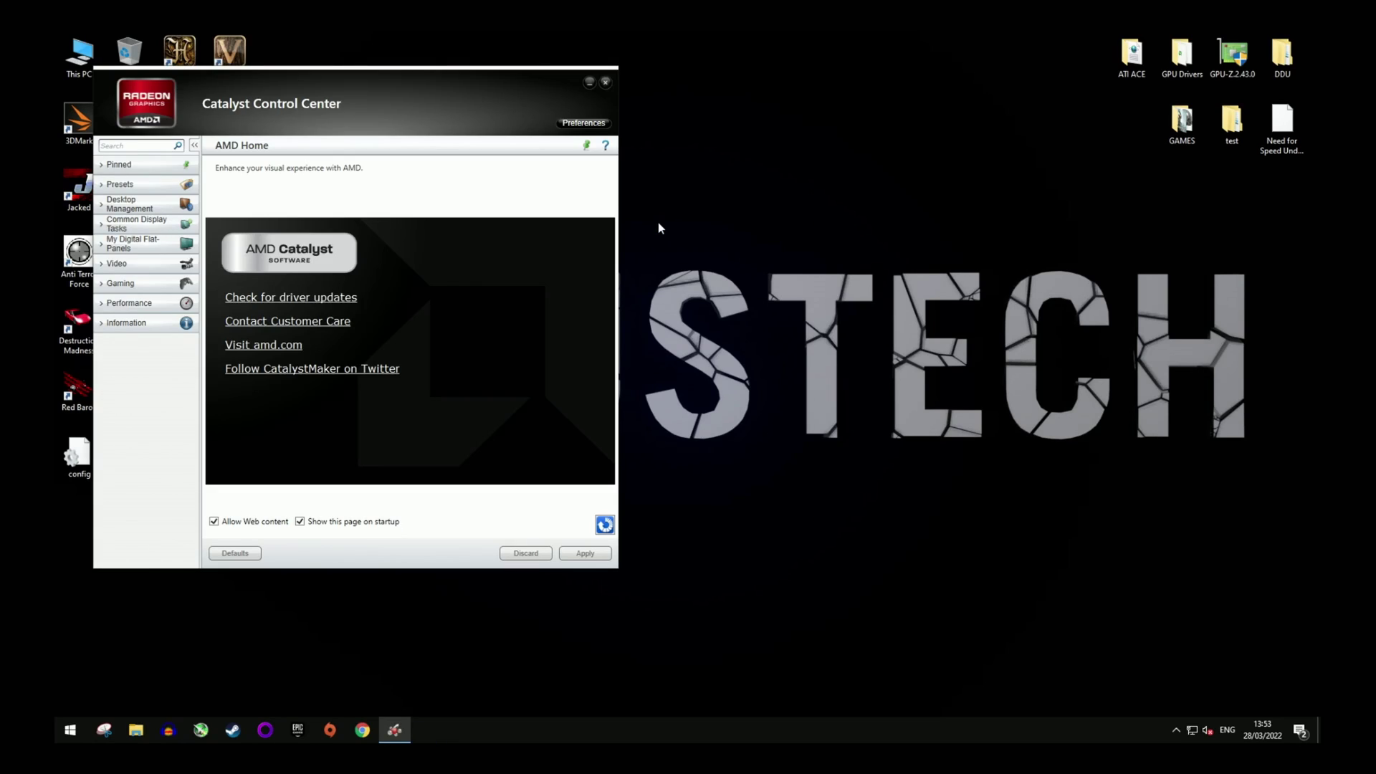
drag(439, 81, 741, 106)
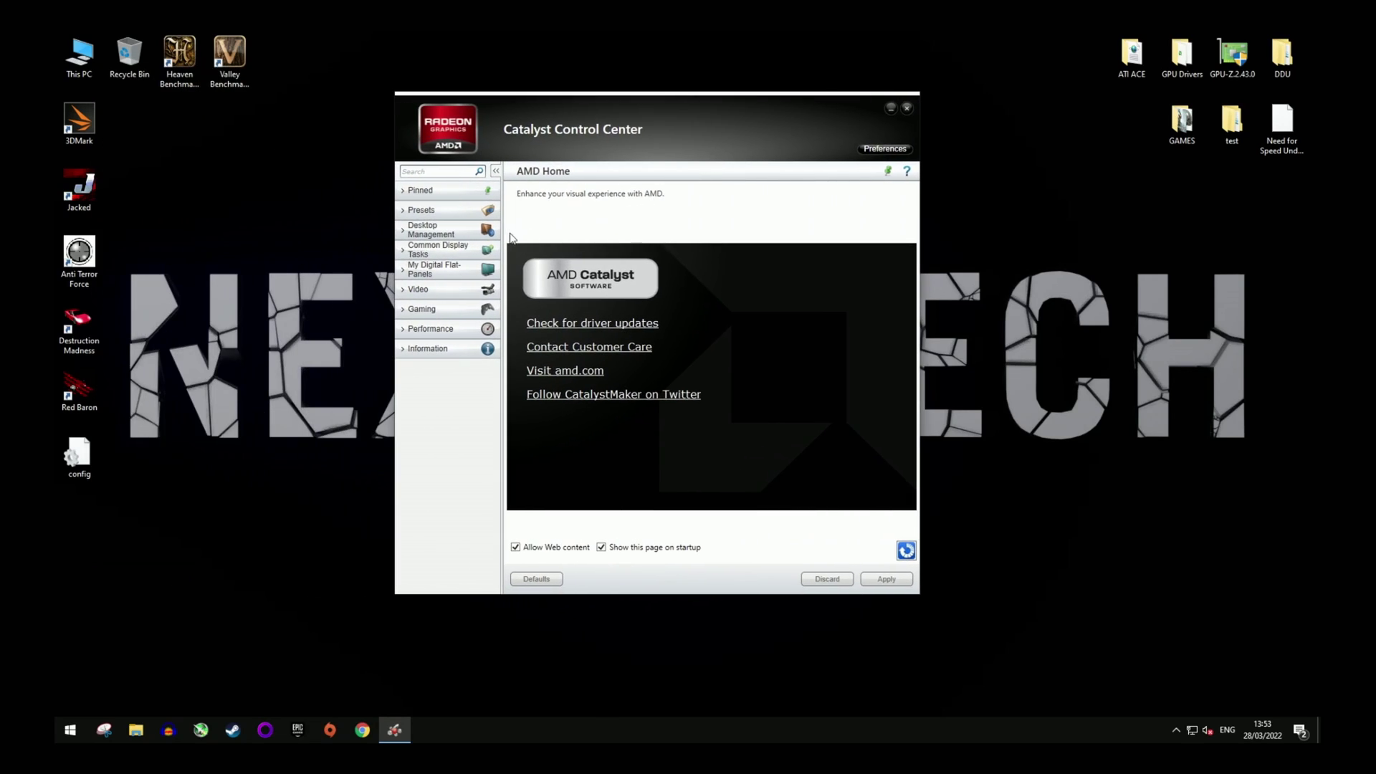
click(403, 235)
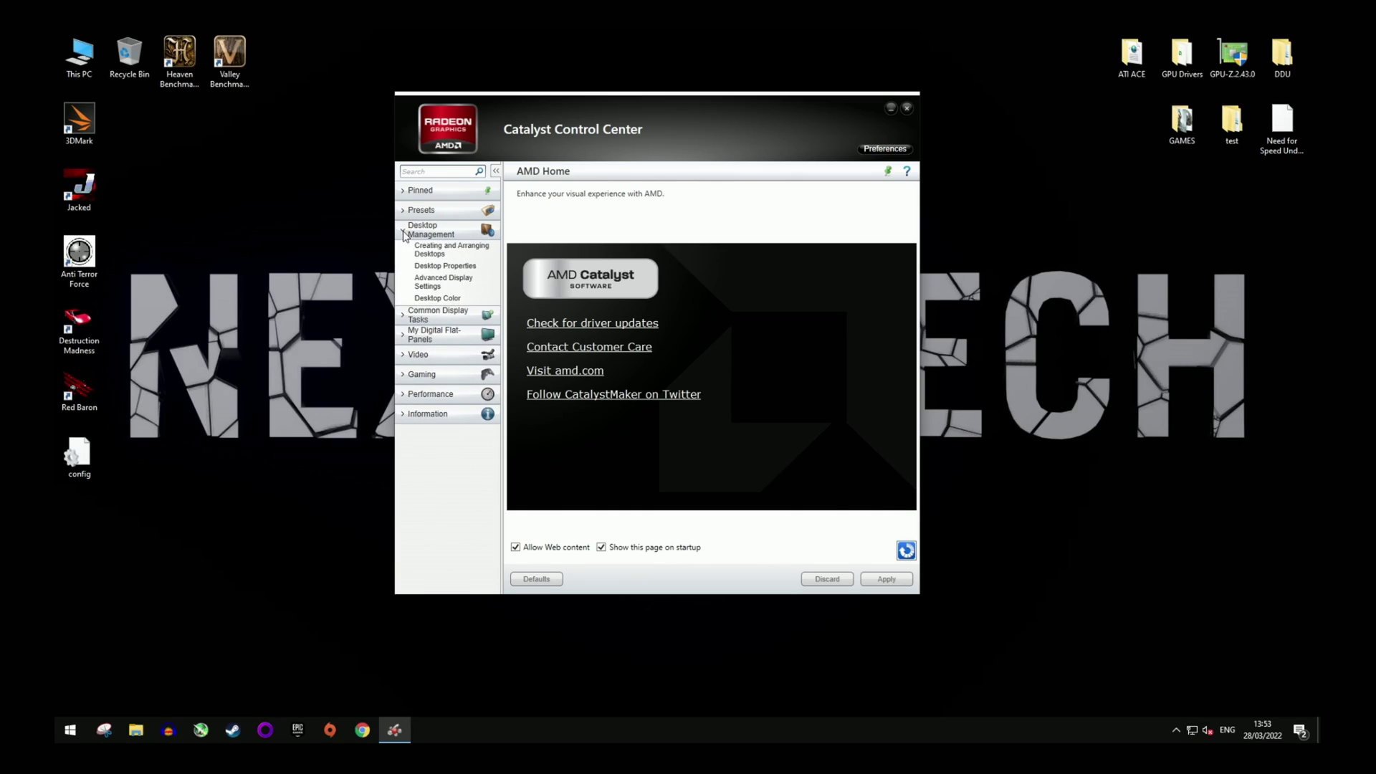
click(406, 320)
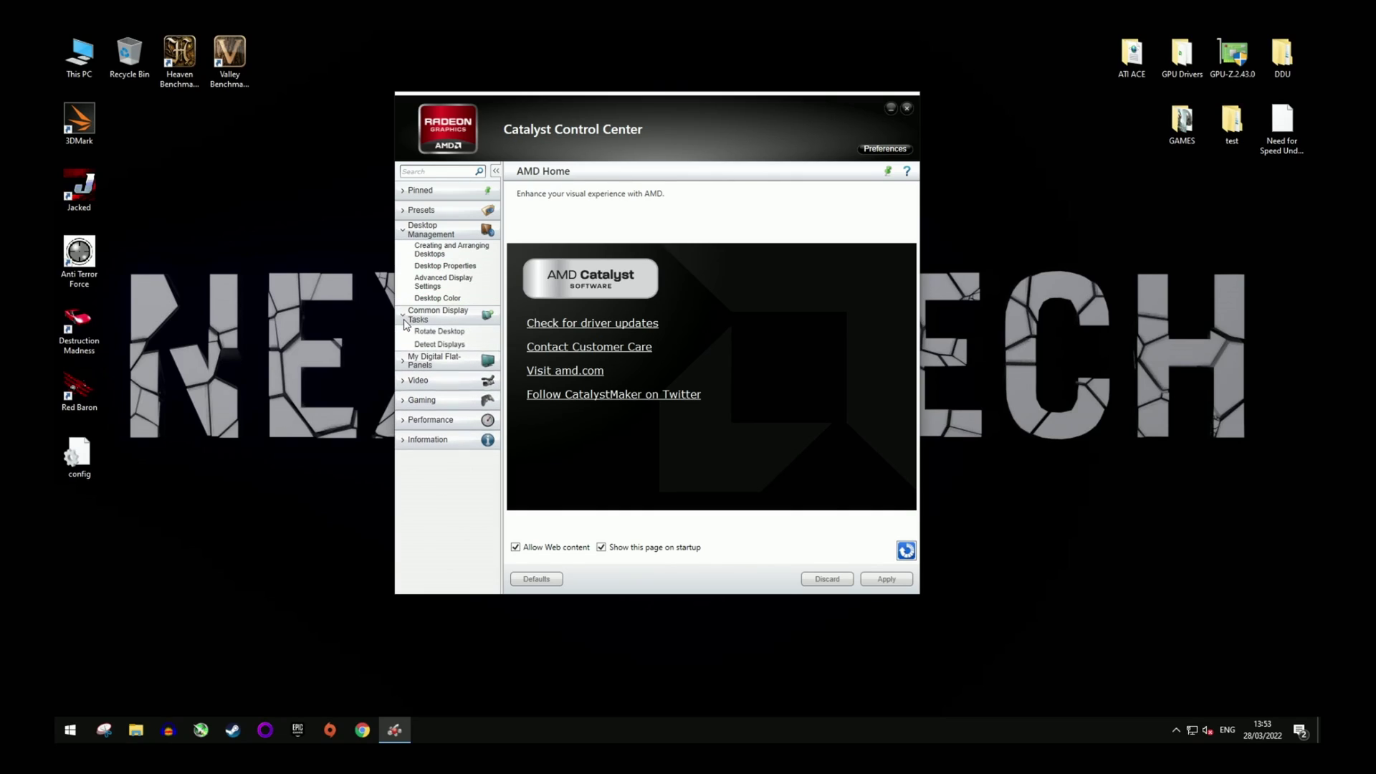
click(402, 362)
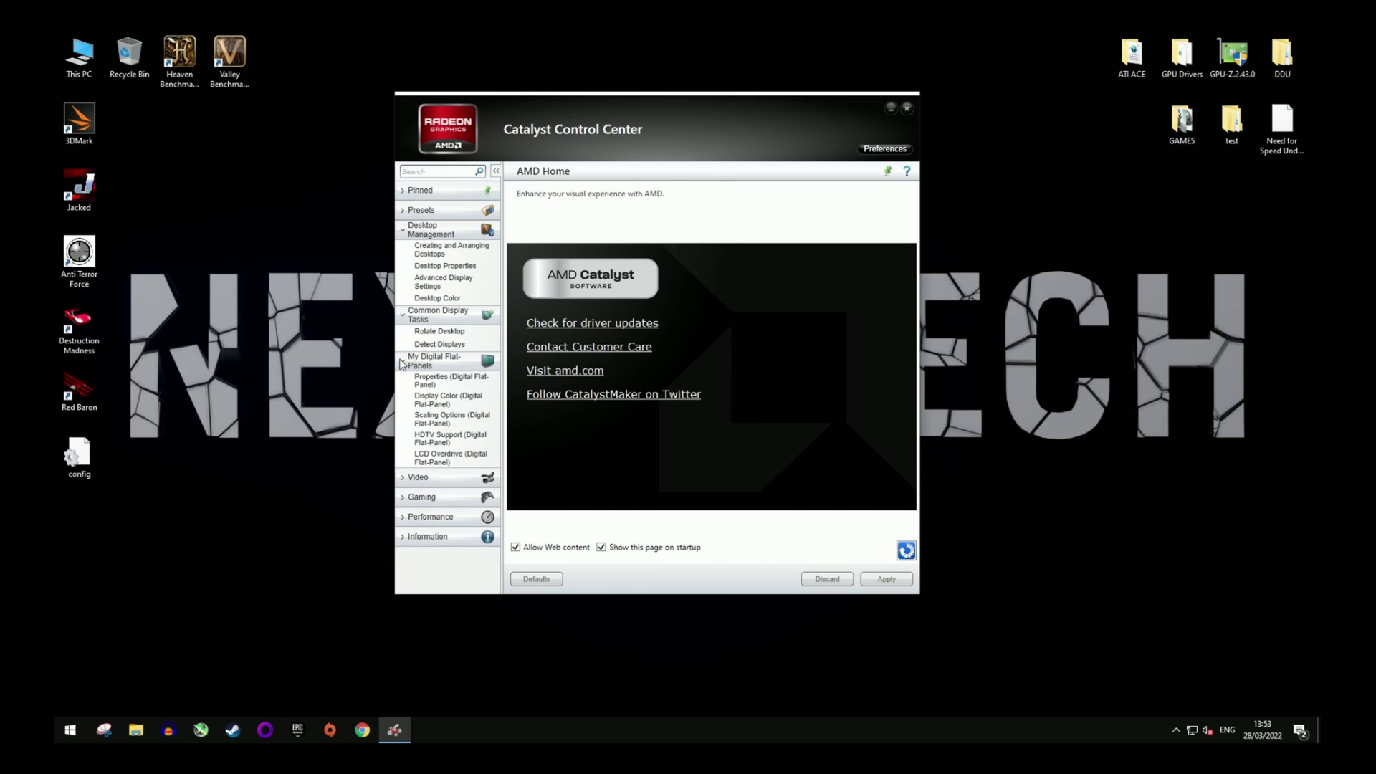
click(436, 421)
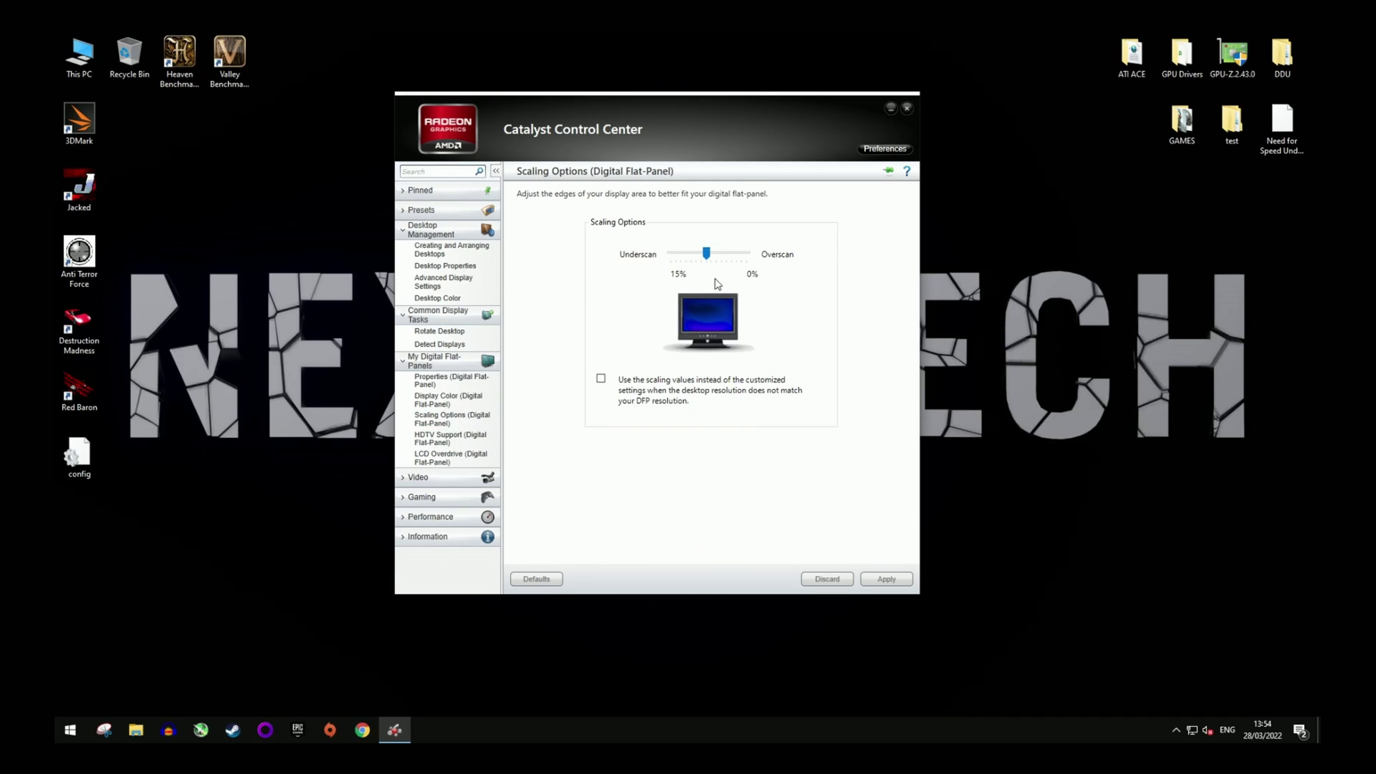